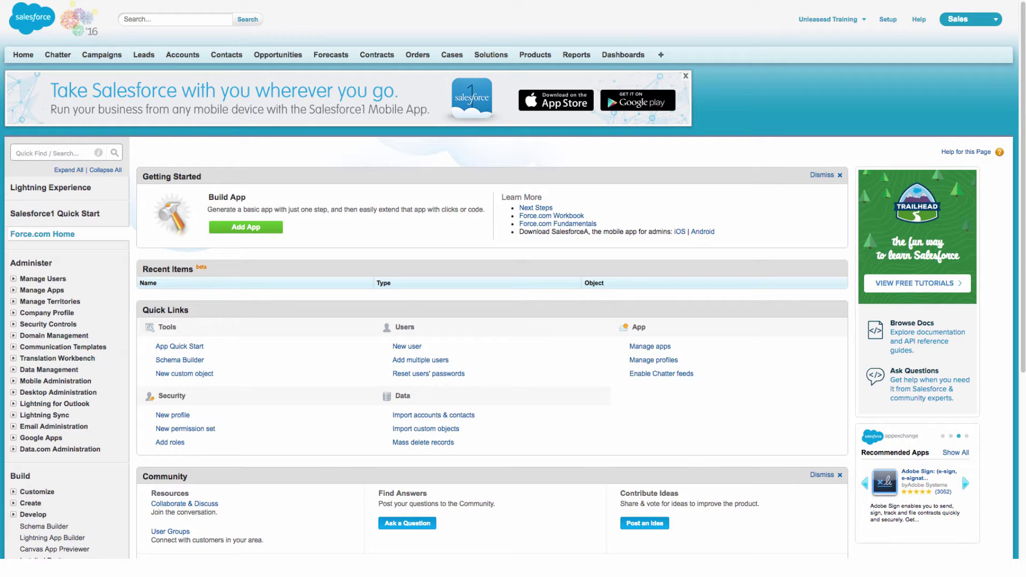
Step: Switch from Salesforce to the AppExchange and search its apps for "unleashed"
click(995, 22)
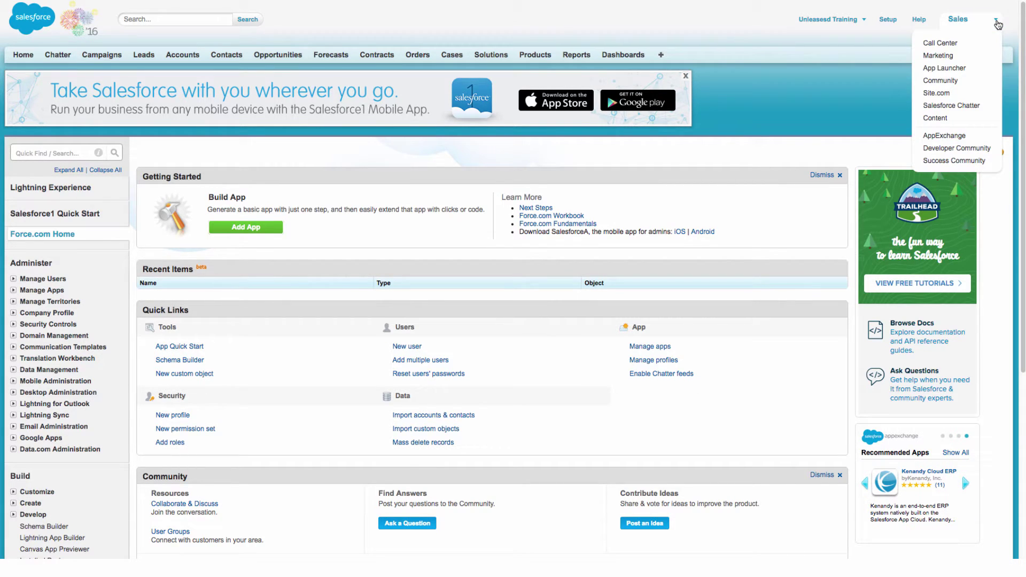
click(952, 138)
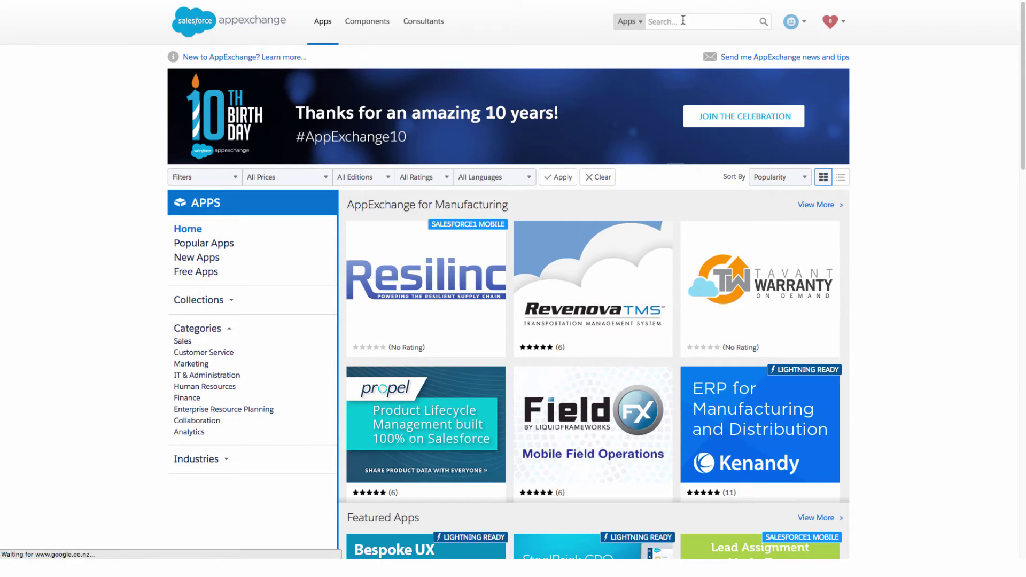
text(unlea)
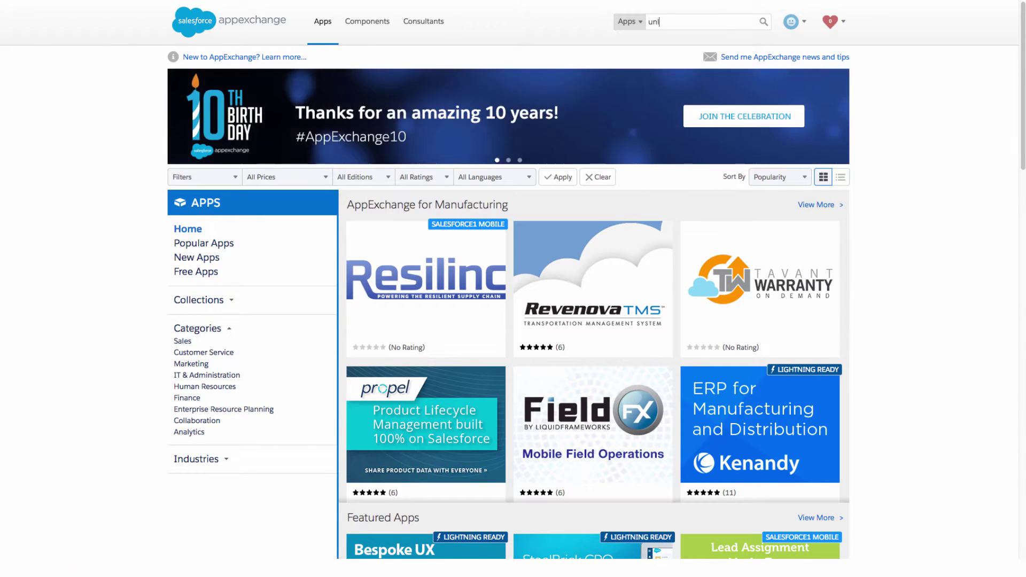
text(shed)
click(763, 23)
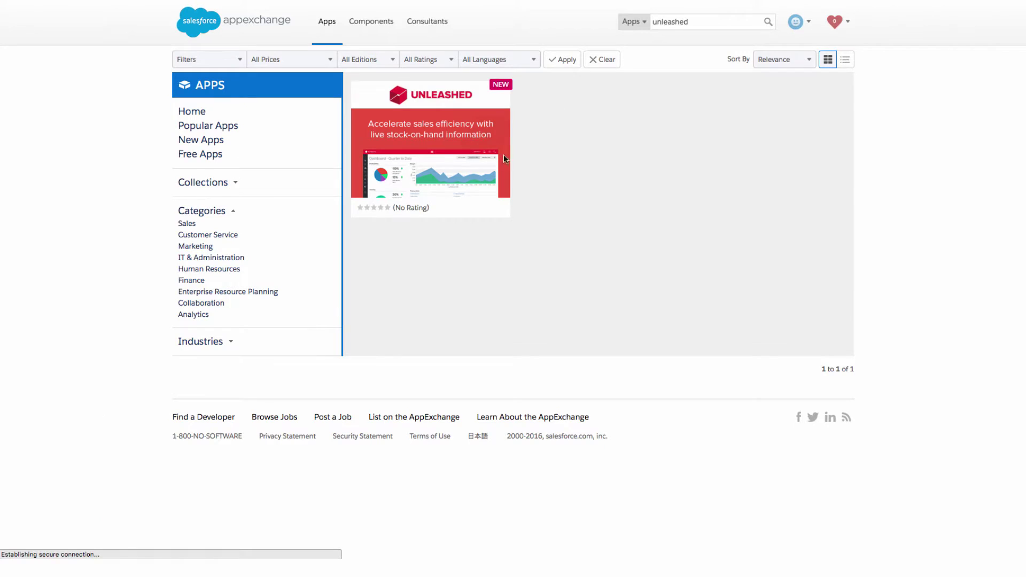
Step: Open the Unleashed Software - Powerful Inventory Management listing and choose to install it in production
mouse_move(514, 207)
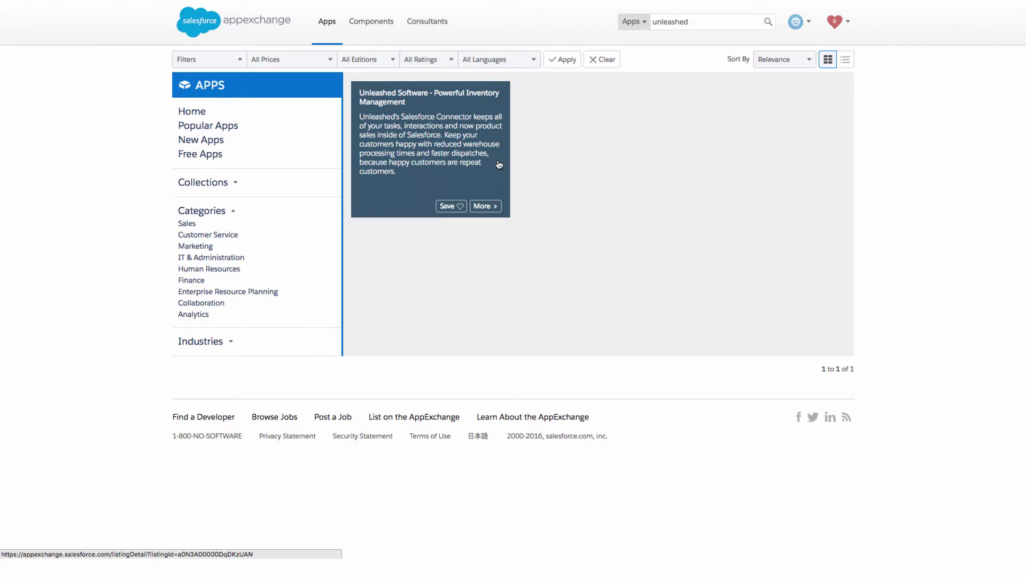
click(484, 207)
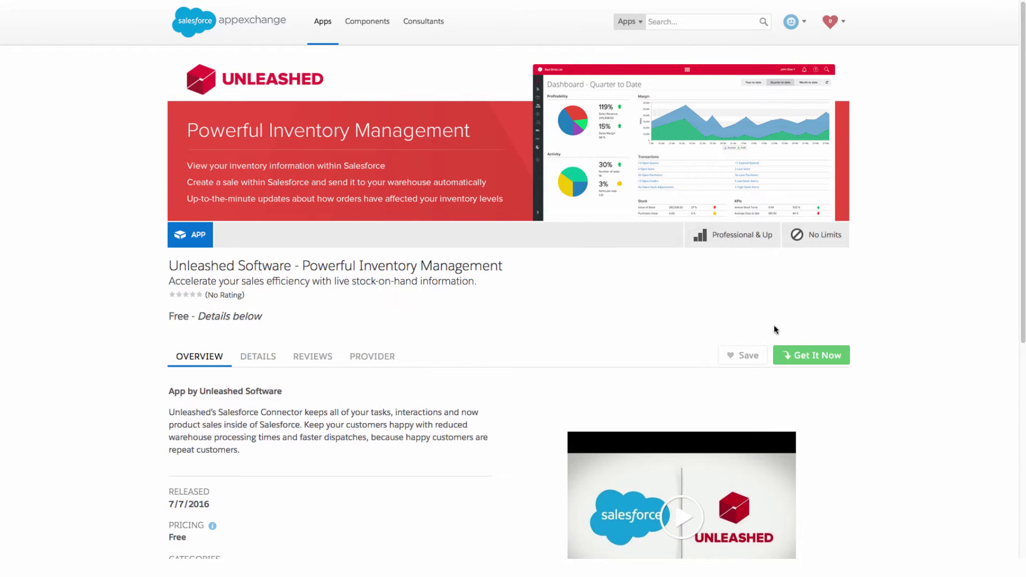
click(813, 357)
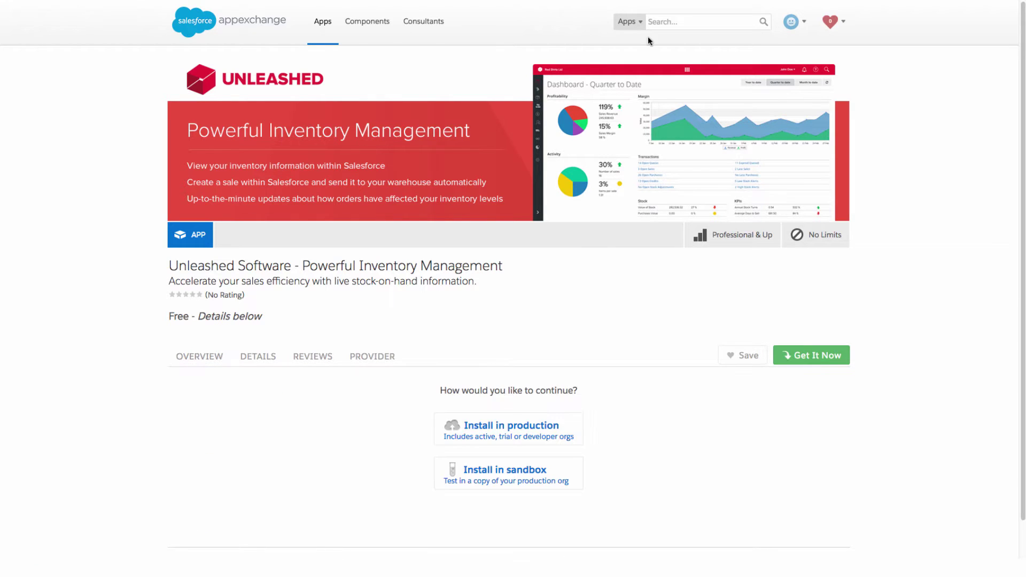
click(490, 427)
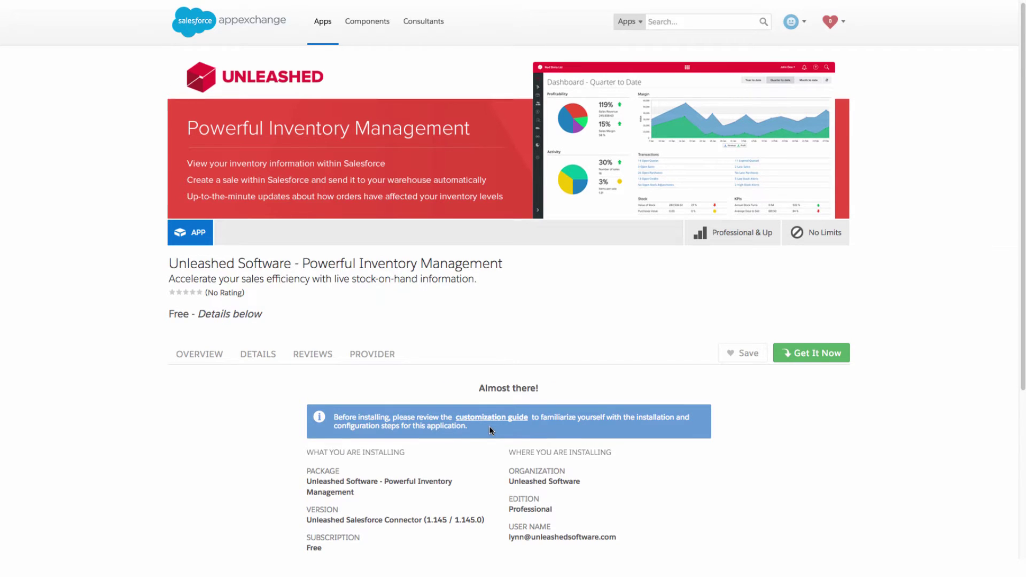
Step: Agree to the terms and conditions and confirm the installation of the Unleashed package
scroll(490, 430, down, 5)
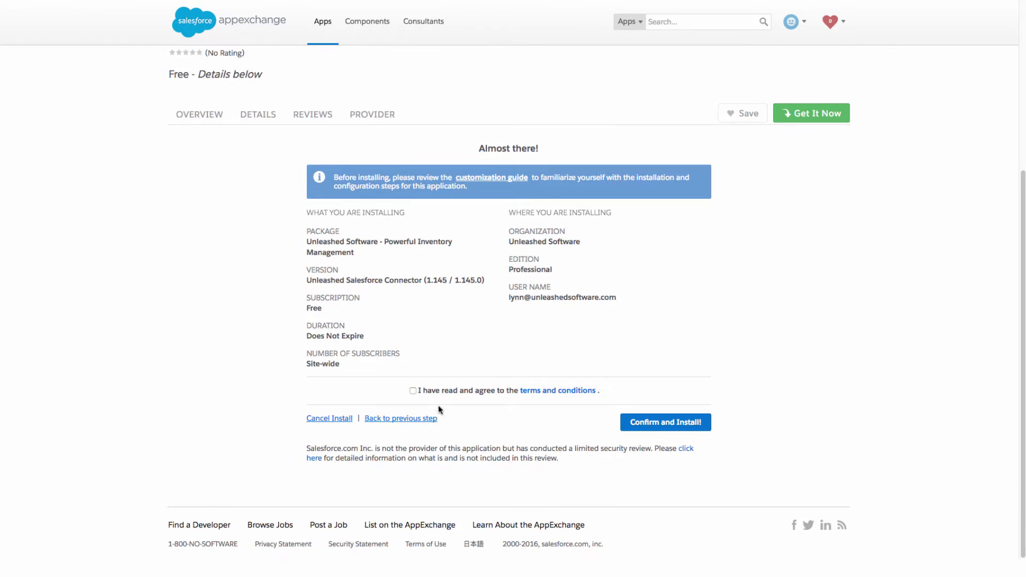
click(412, 391)
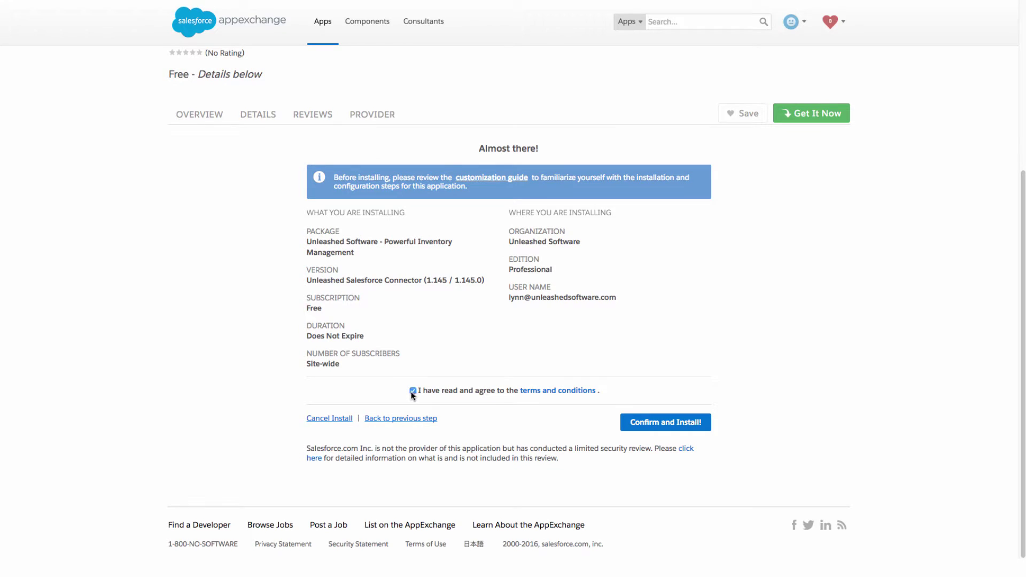
click(689, 427)
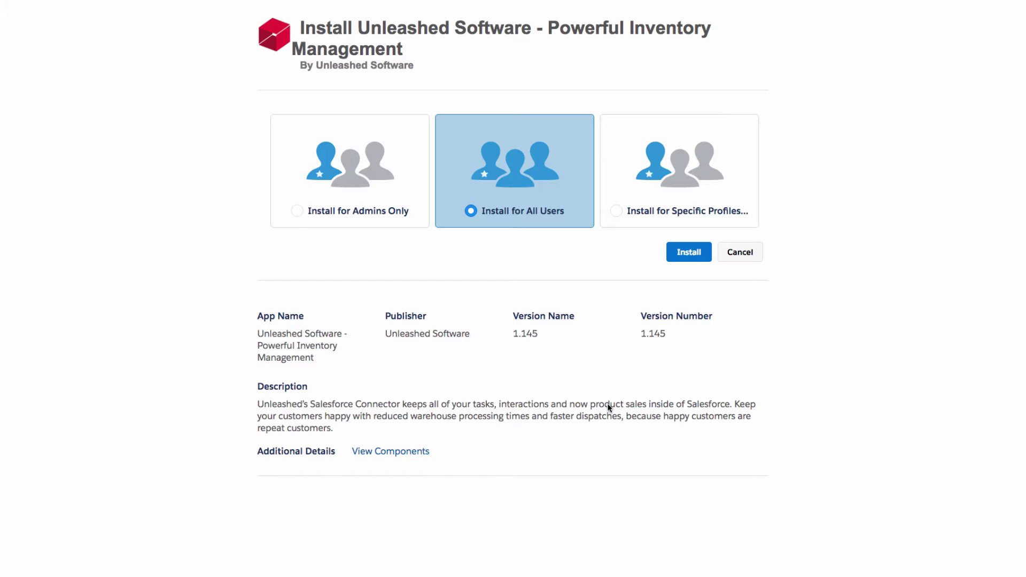
Step: Install the package for all users, grant access to the third-party site api.unleashedsoftware.com, and finish the installation
scroll(608, 408, down, 1)
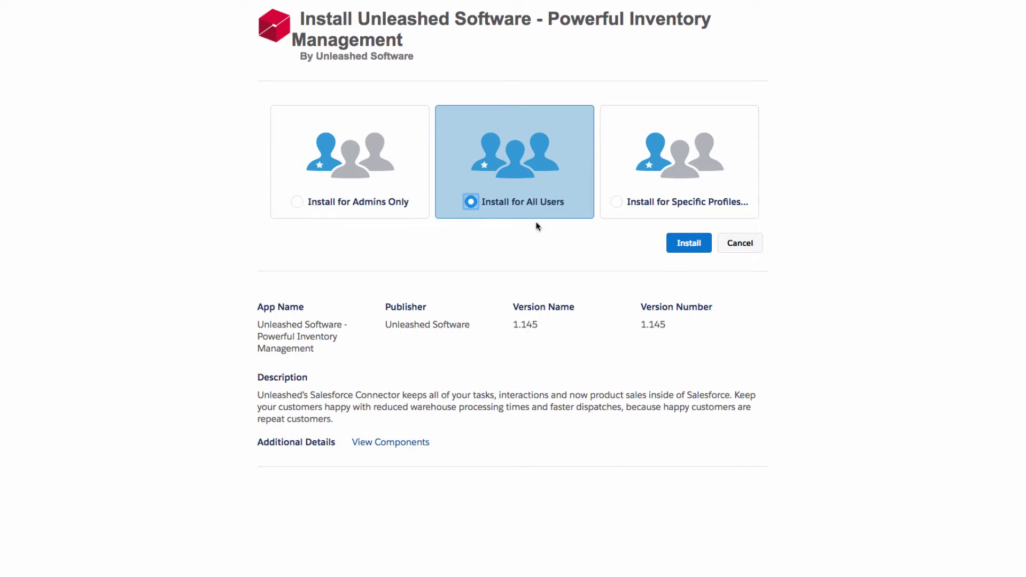
click(692, 243)
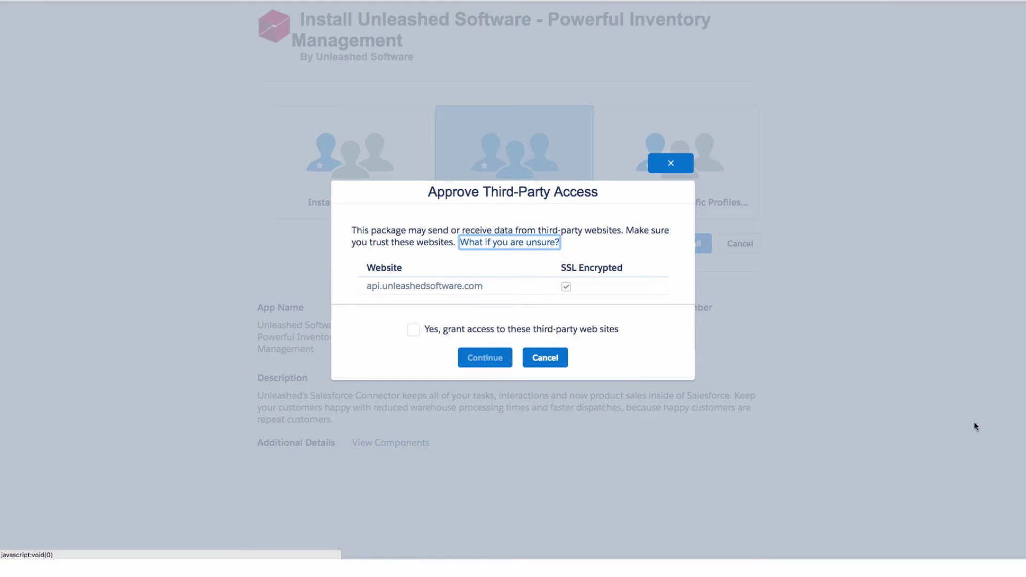
click(414, 329)
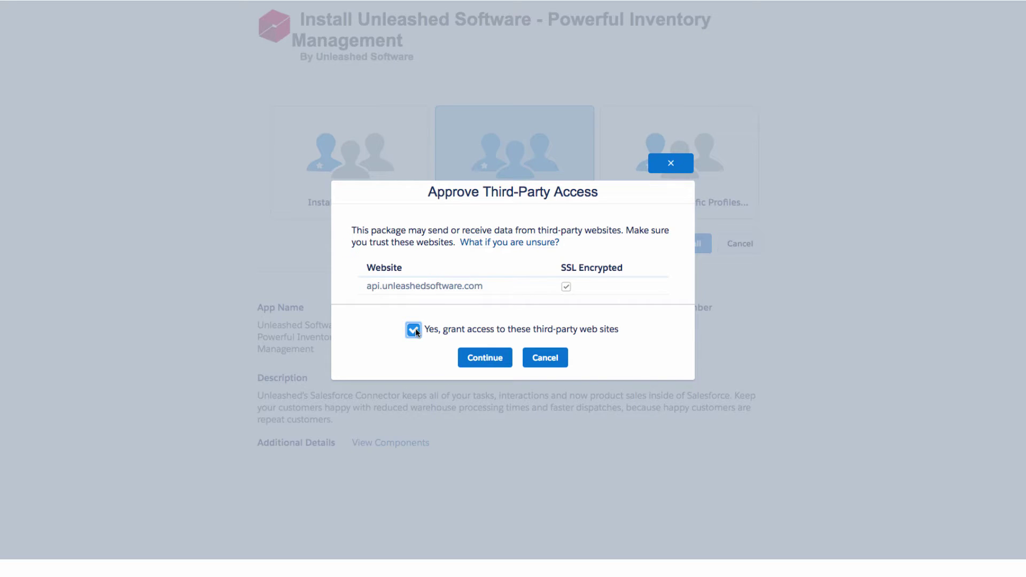
click(484, 358)
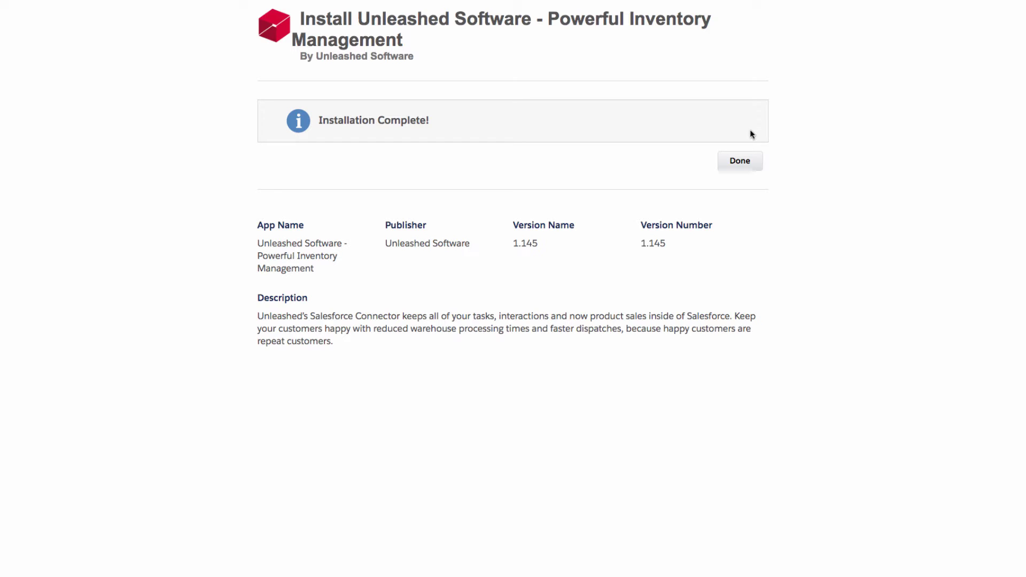
click(743, 165)
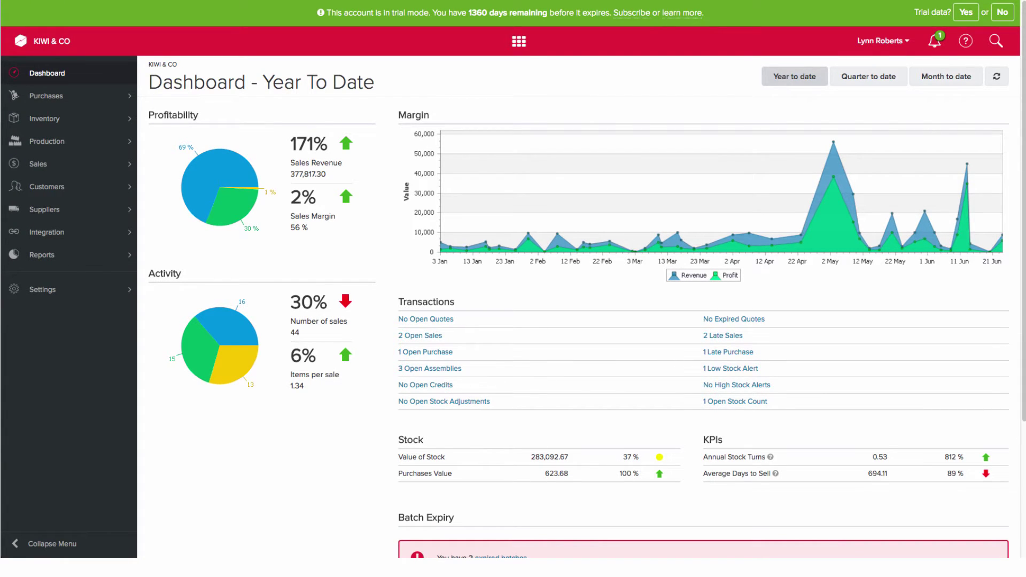
Step: Switch to the Unleashed account and open its Unleashed API Access page under Integration
click(52, 237)
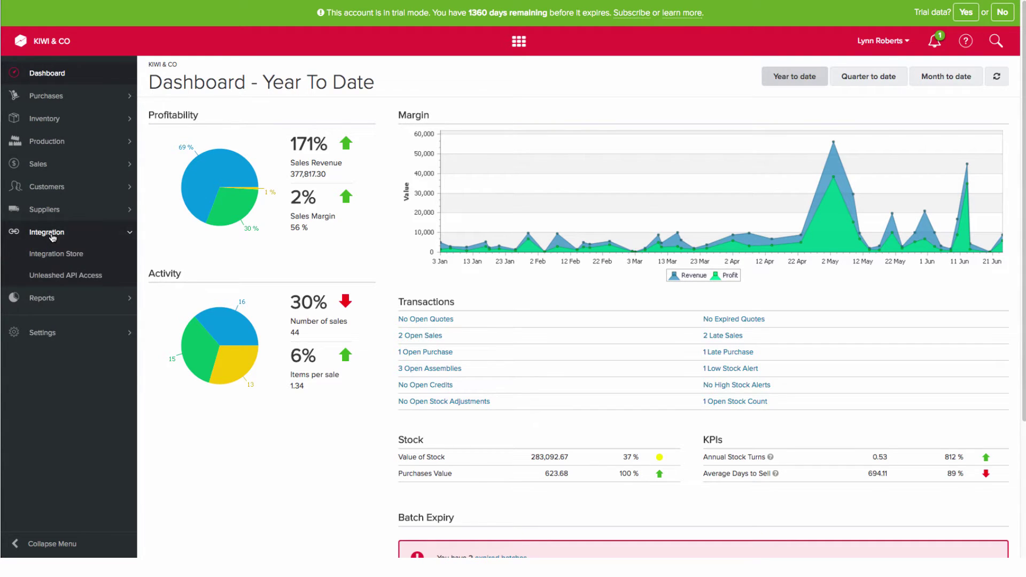
click(60, 278)
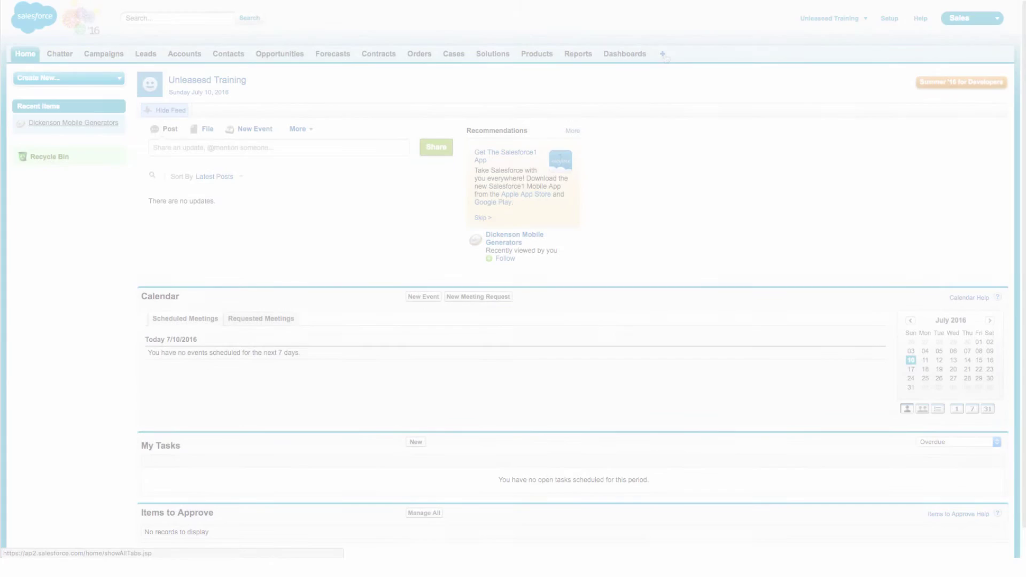
Step: Back in Salesforce, paste the API ID and API key into the Unleashed Configuration page and save the connection
click(663, 55)
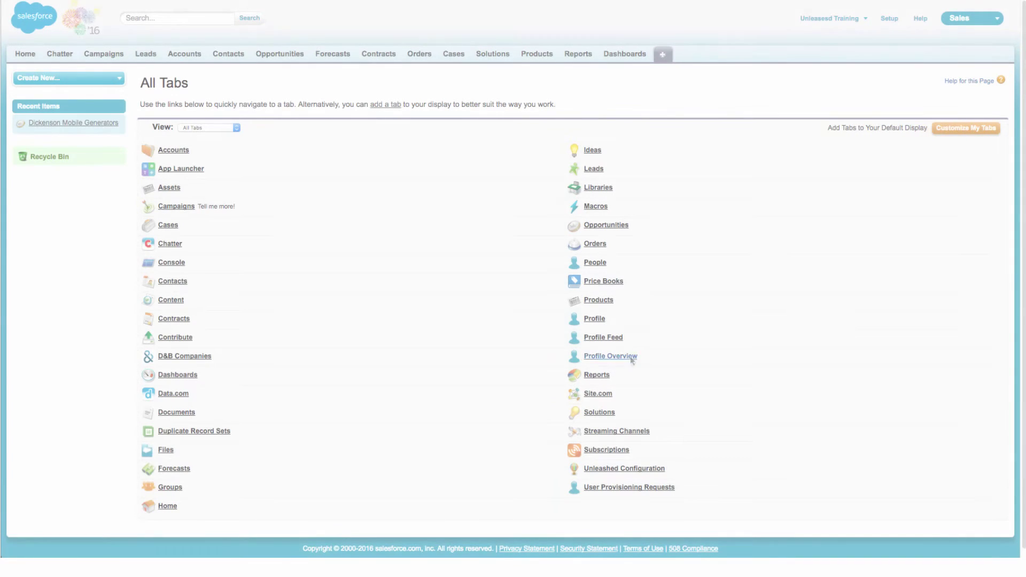
click(621, 469)
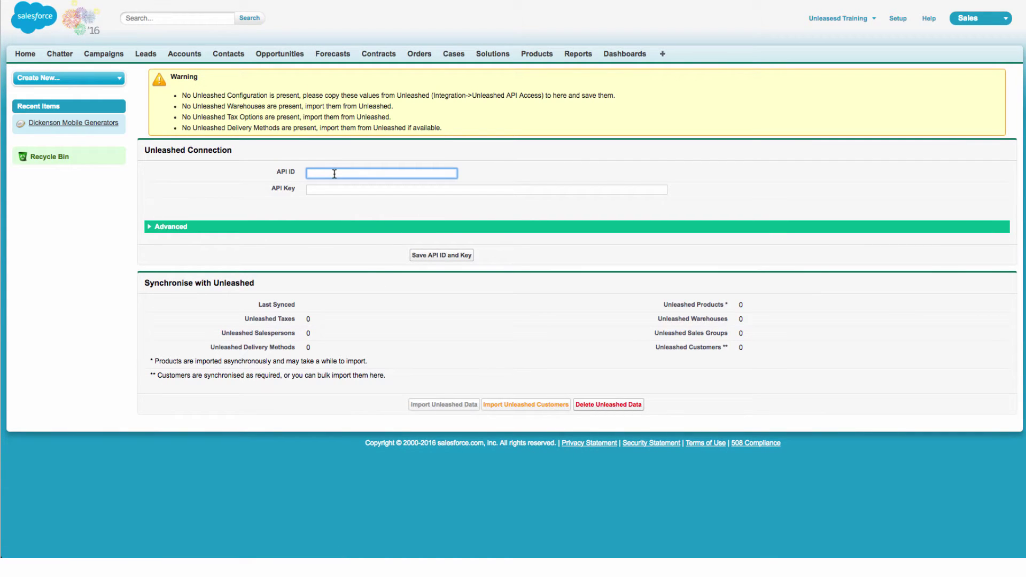
key(super+v)
click(359, 189)
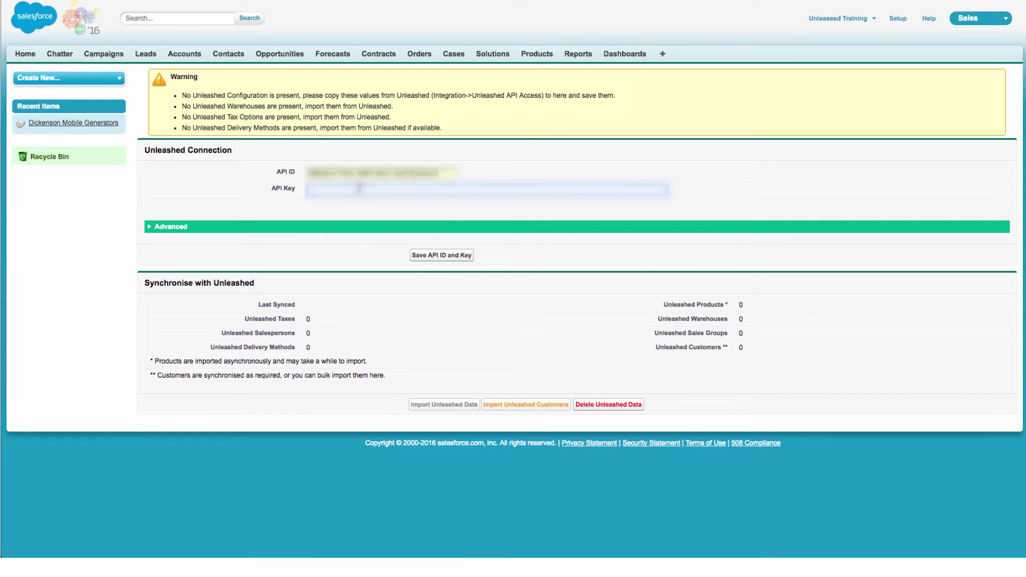
key(super+v)
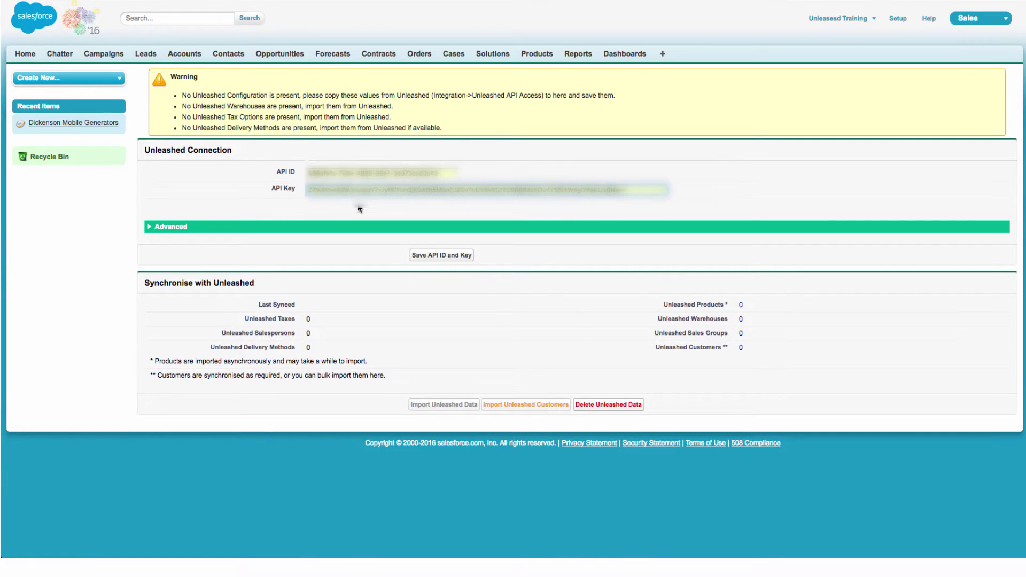
click(442, 265)
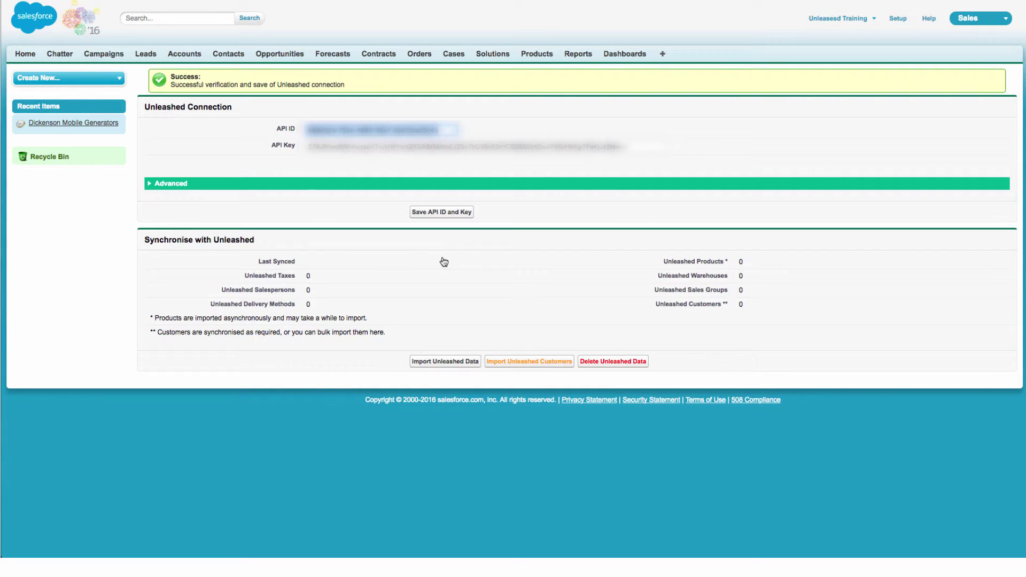
Step: Open the Edge SLA opportunity from the All Opportunities view and open its page layout for editing
click(281, 57)
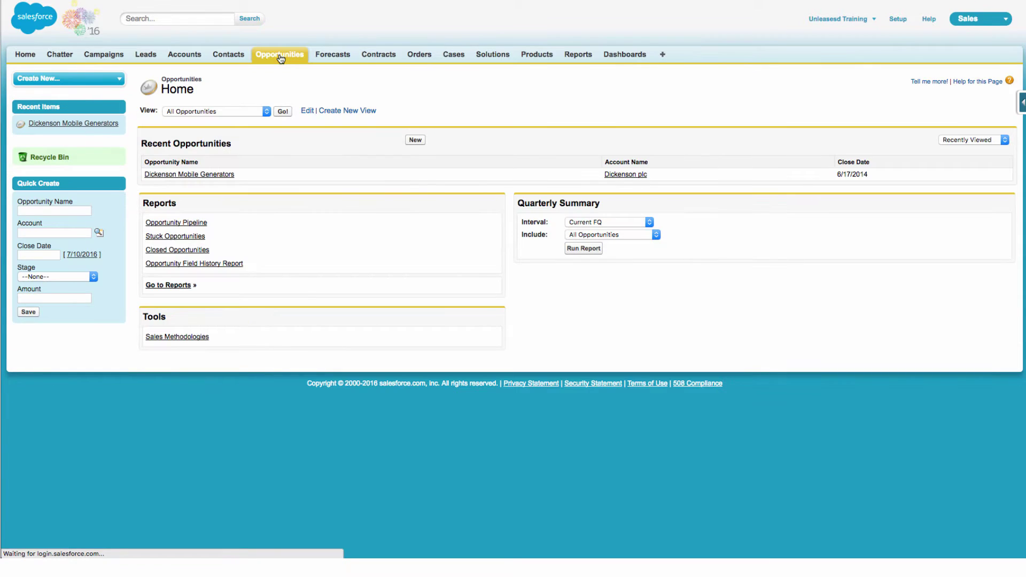
click(283, 112)
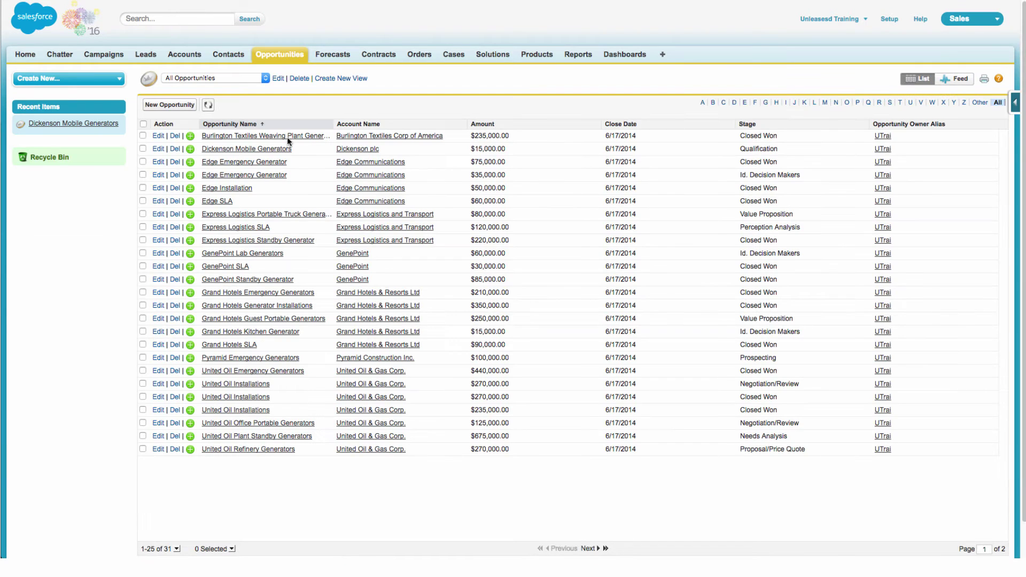
click(224, 203)
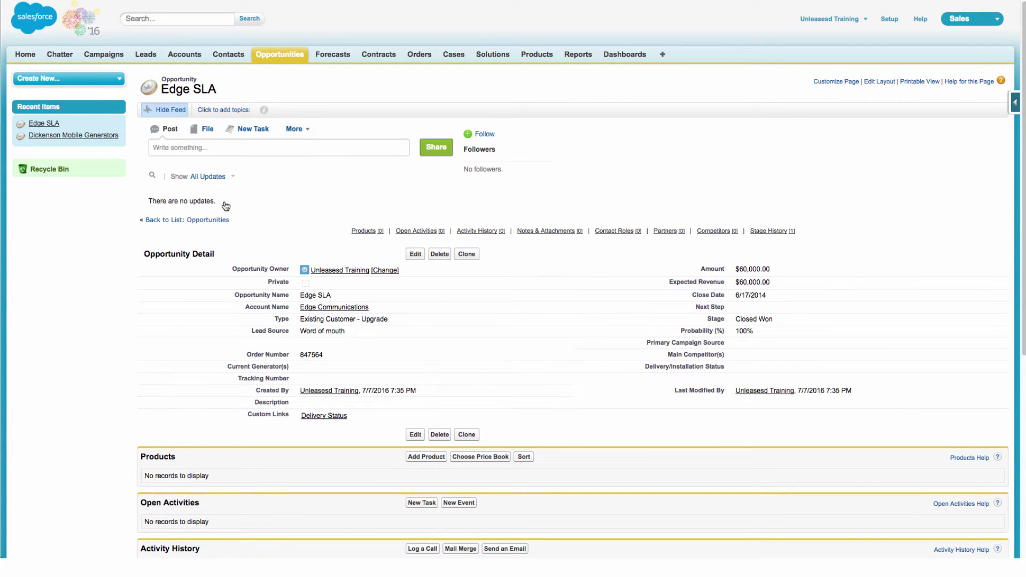
click(877, 83)
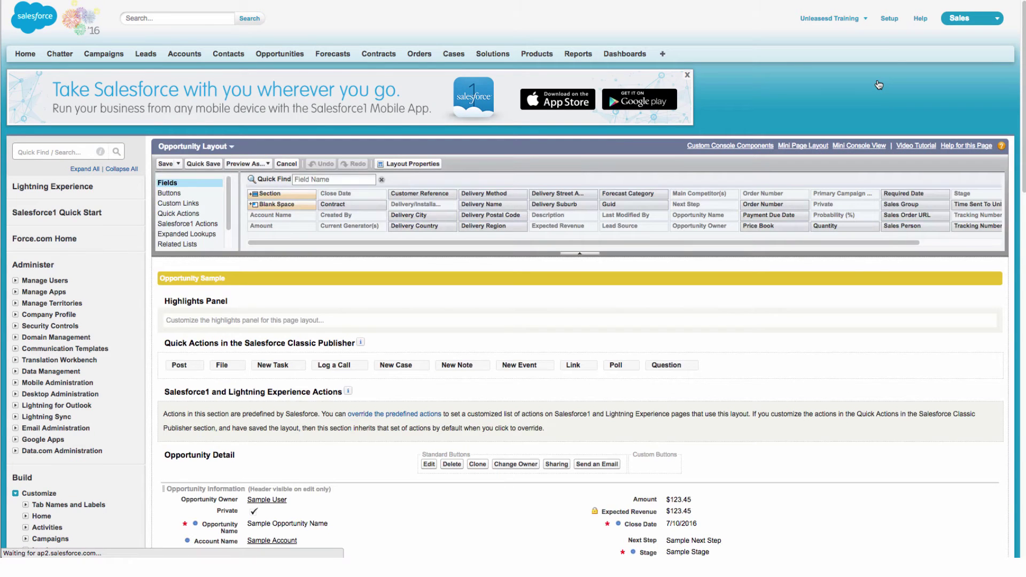
Step: Add the Send To Unleashed button to the custom buttons of the Opportunity Detail section
click(201, 194)
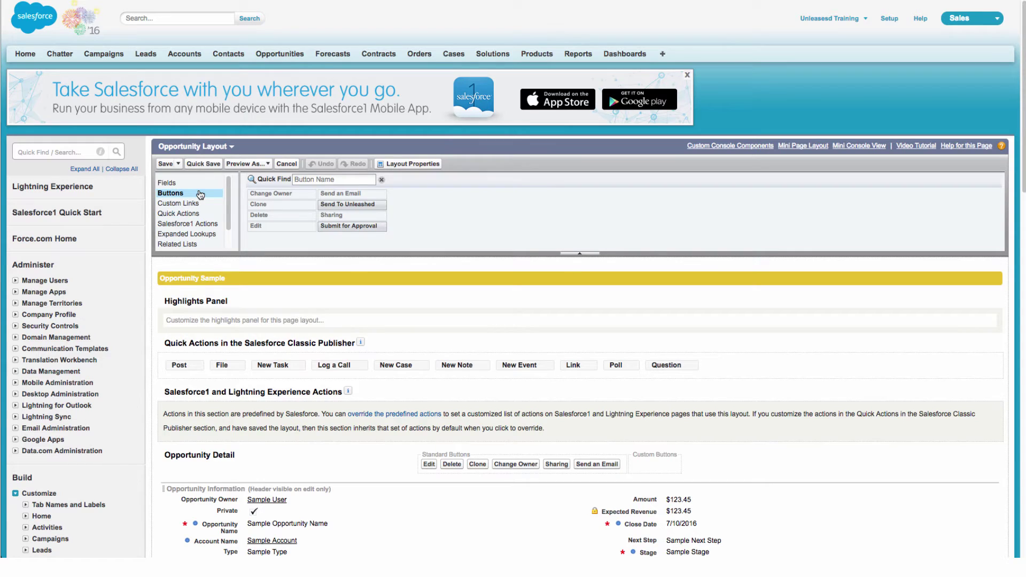
click(377, 205)
drag(352, 204, 634, 457)
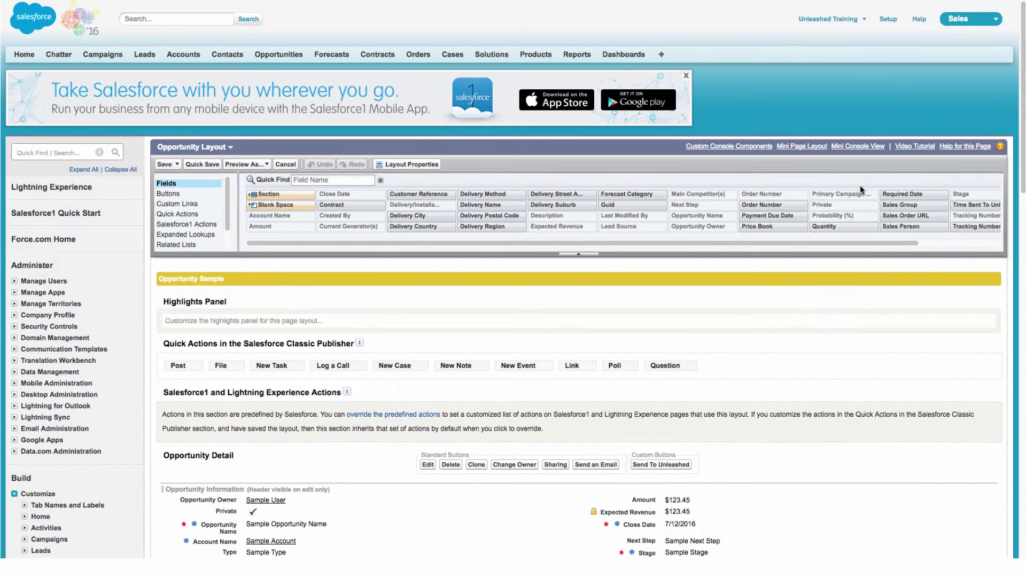
Step: Add the Unleashed Order Status and Sales Order URL fields below Amount in Opportunity Information and save the layout
drag(848, 243, 958, 246)
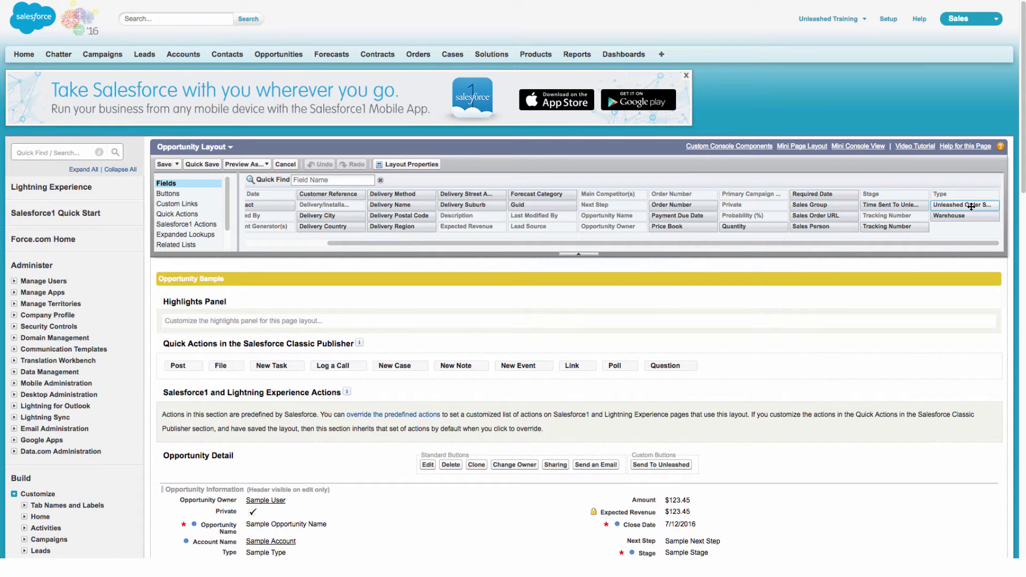
mouse_move(971, 207)
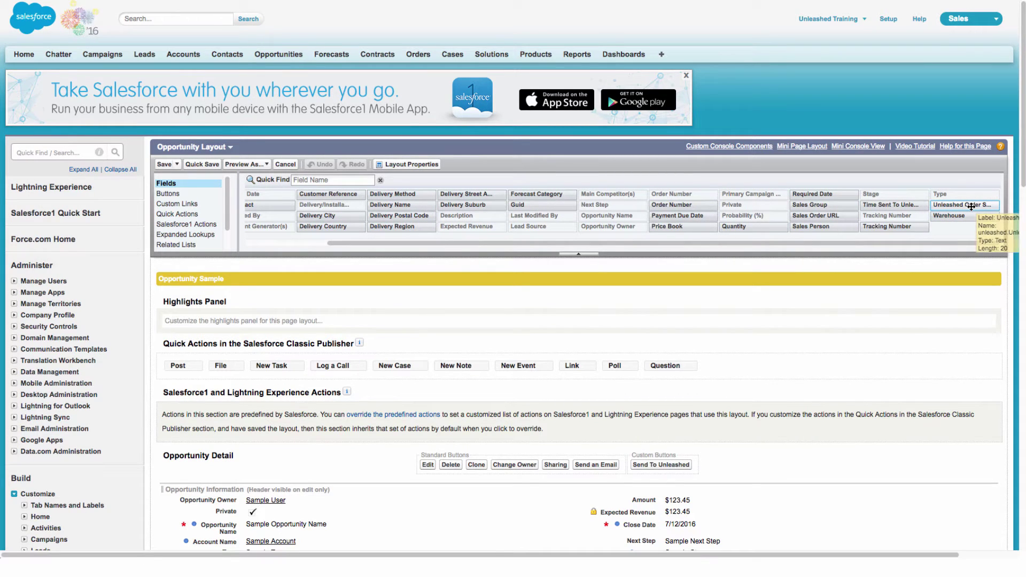
drag(971, 206, 819, 510)
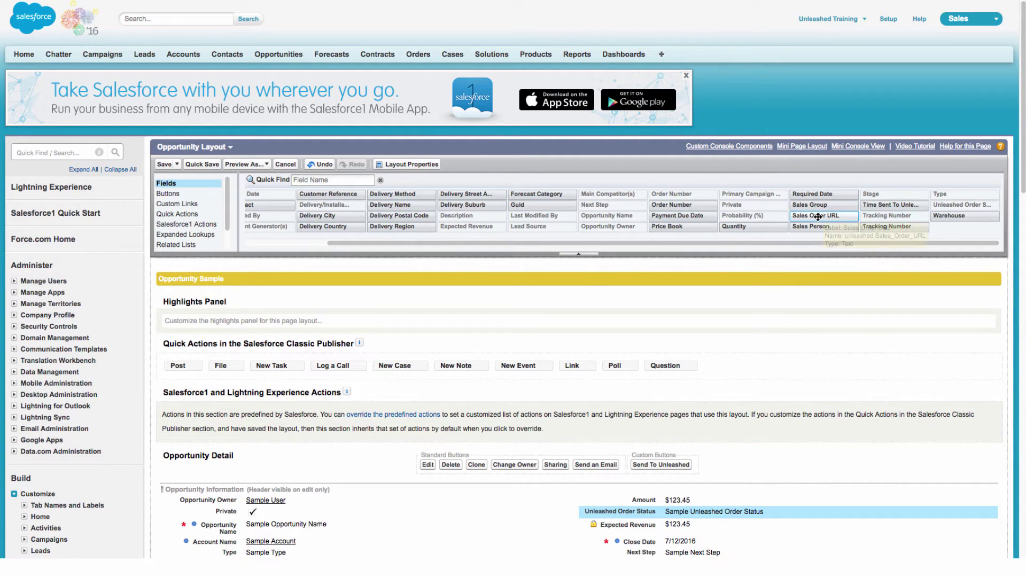
drag(817, 216, 812, 523)
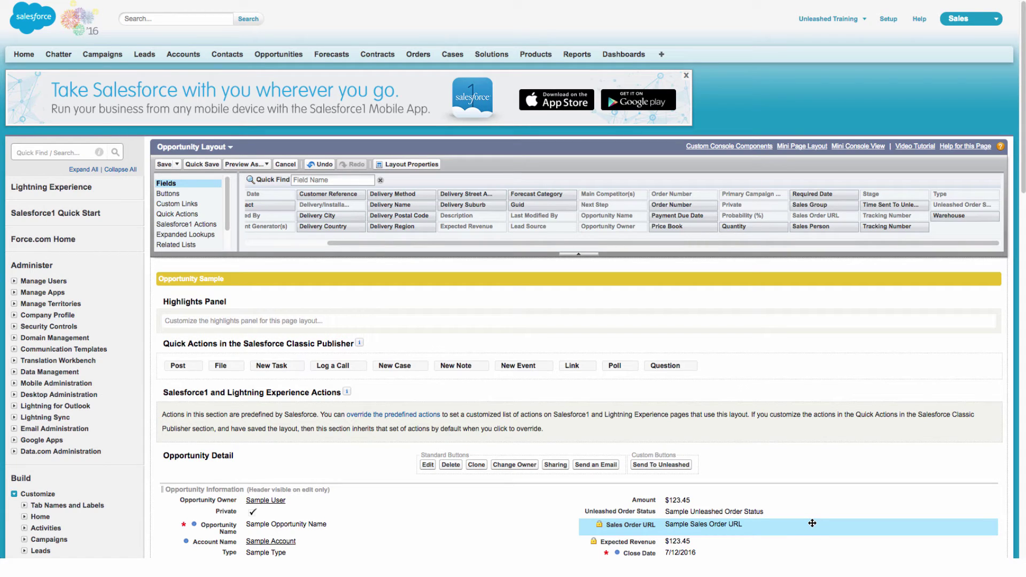
mouse_move(811, 522)
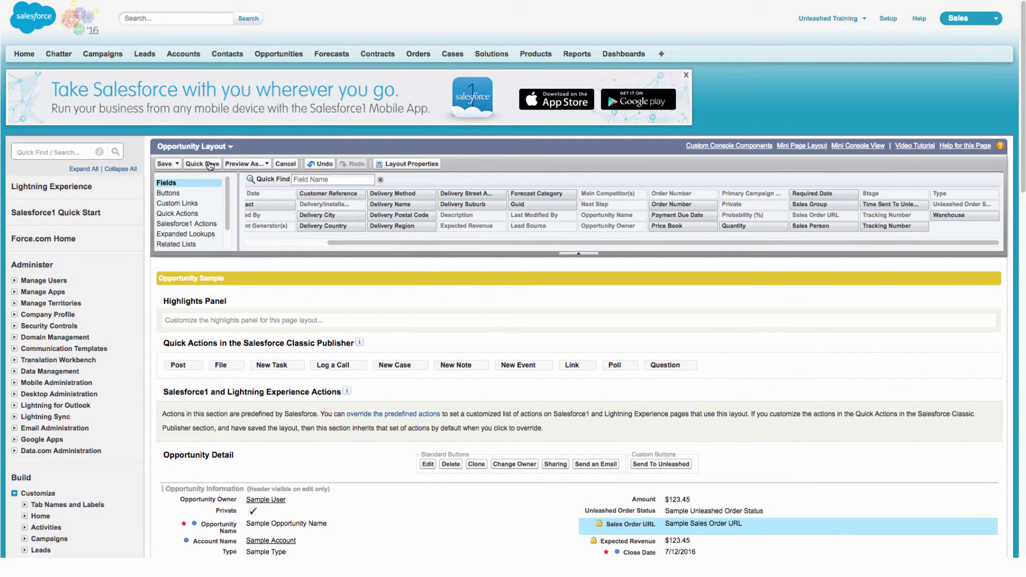
click(173, 165)
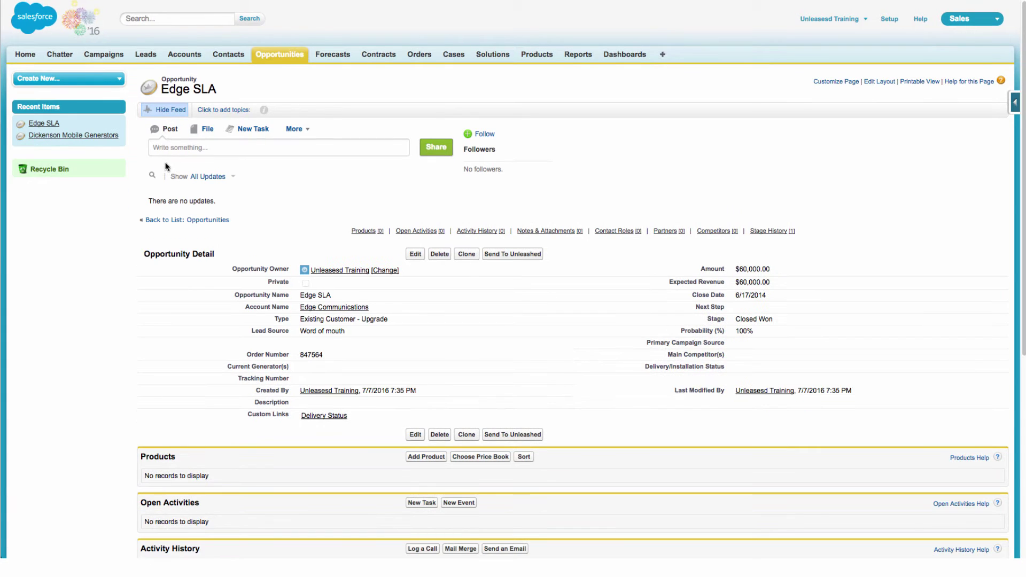
Step: Open the Unleashed Configuration page and import the Unleashed data and customers into Salesforce
click(662, 56)
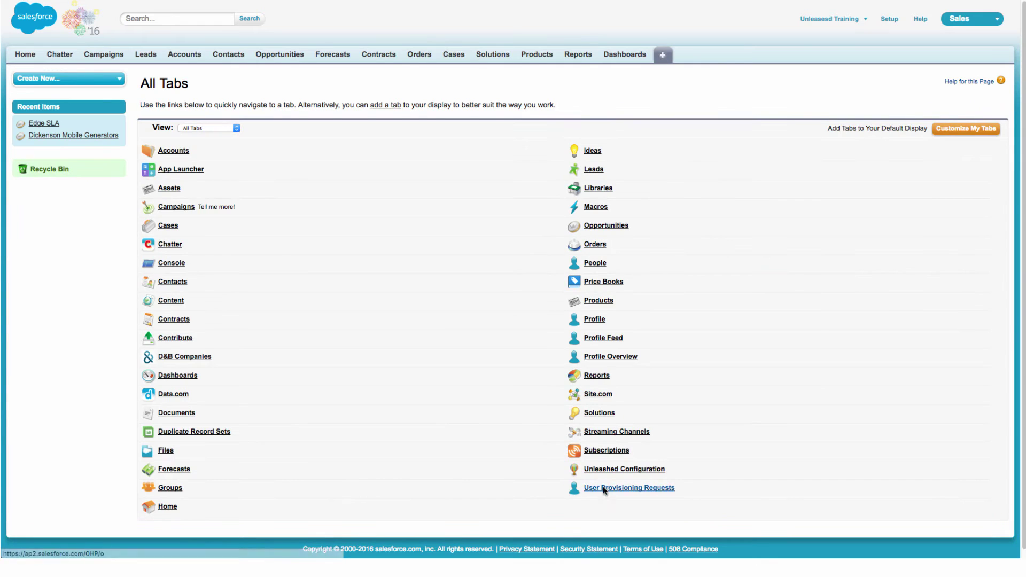
click(614, 471)
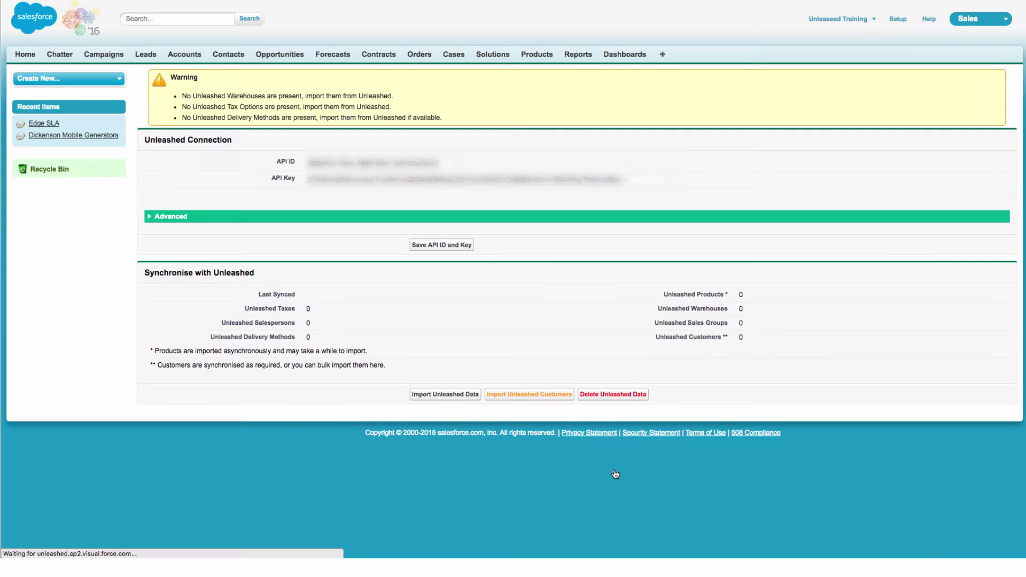
click(436, 397)
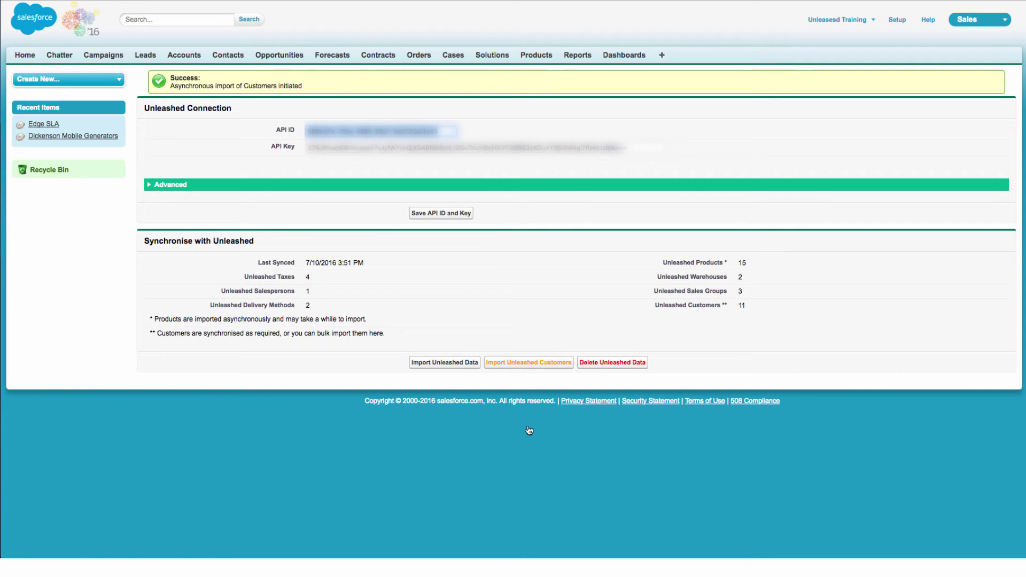
Step: Open the 2-Seater Couch product record and open its page layout for editing
click(536, 56)
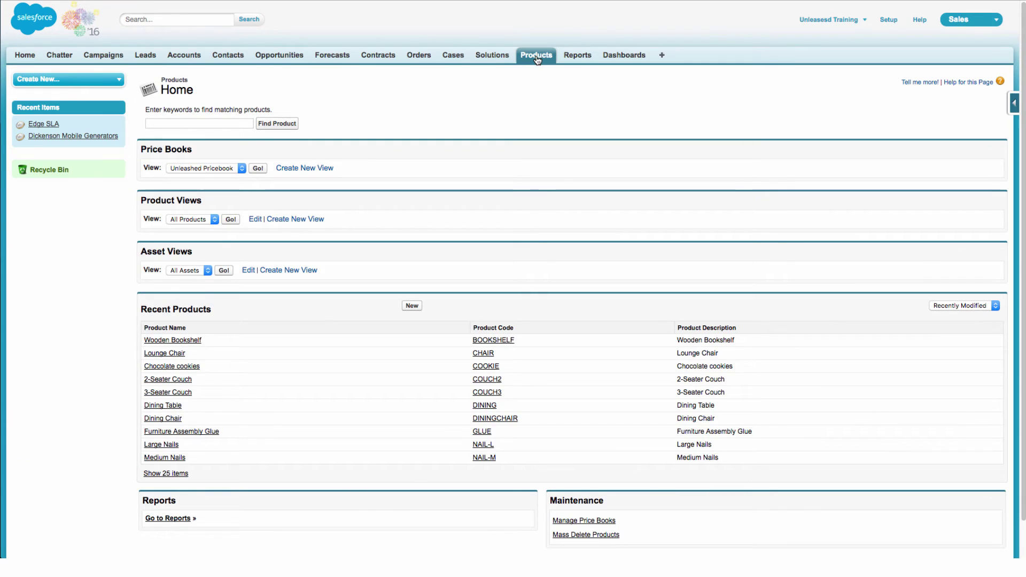
click(171, 380)
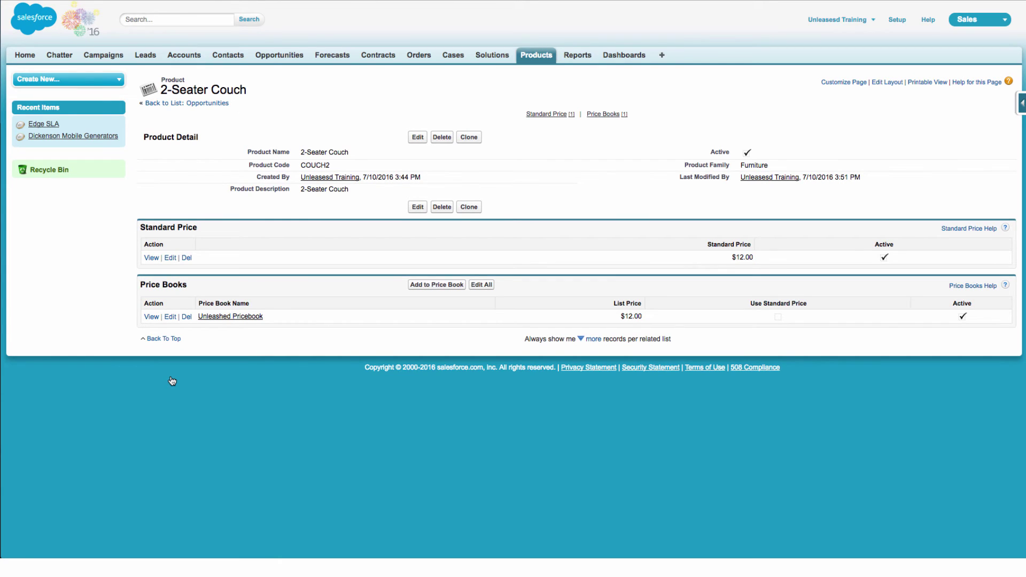
click(886, 82)
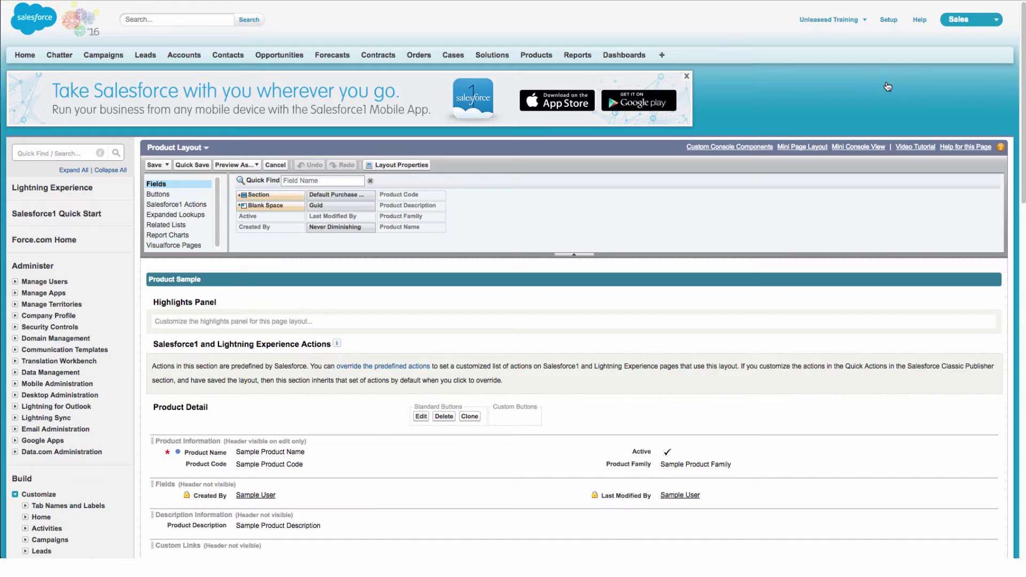
Step: Add the ProductStockOnHand Visualforce page above Product Description in the Description Information section and save the product layout
click(189, 247)
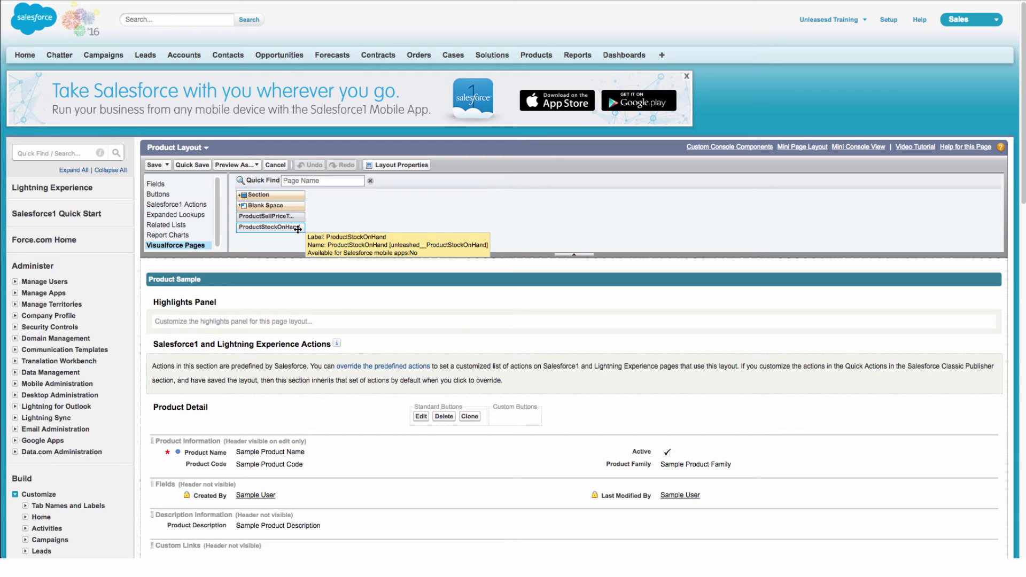
drag(299, 232, 474, 303)
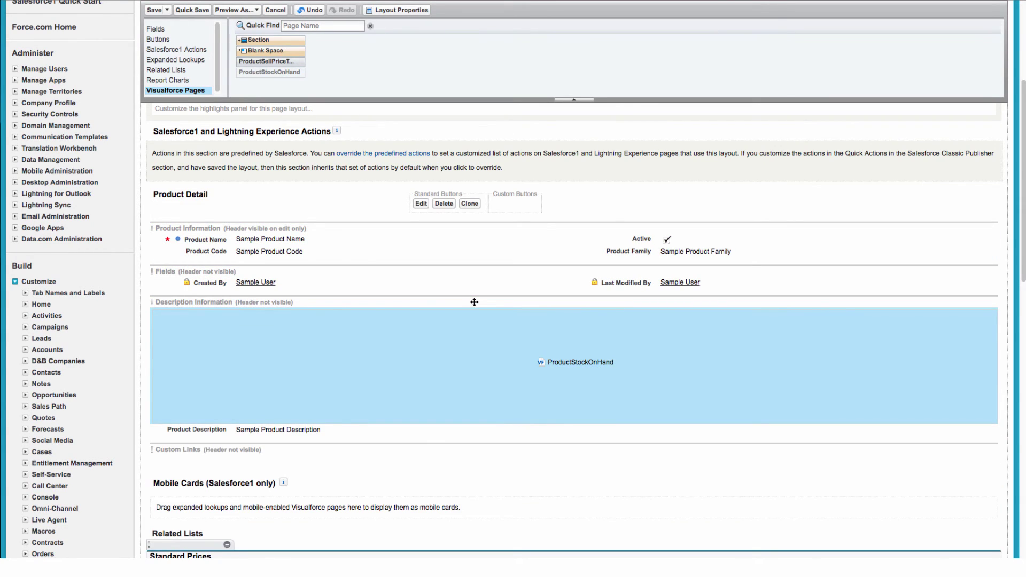
click(154, 10)
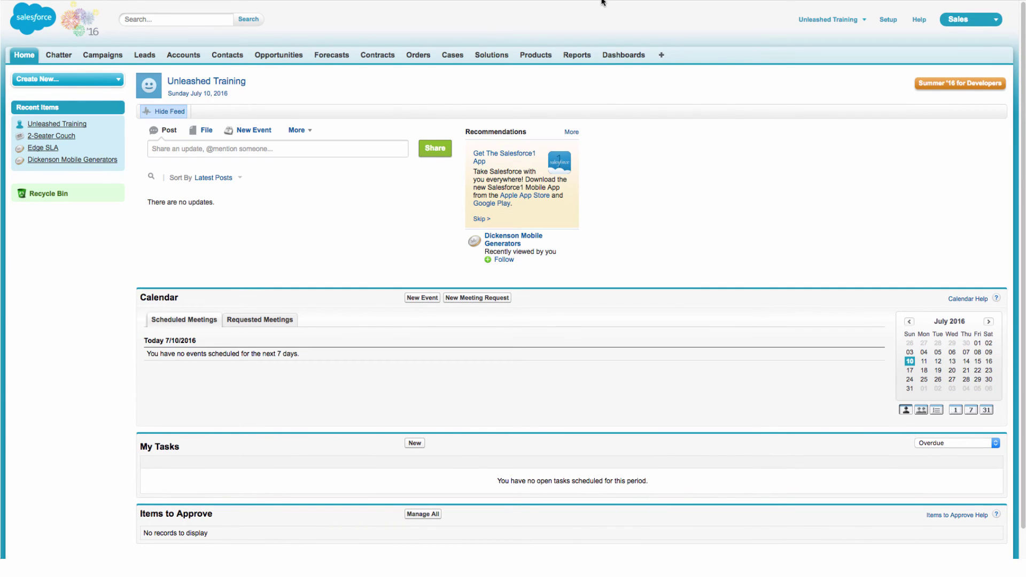
Step: In Setup, open the System Administrator profile from the user profiles list
click(888, 21)
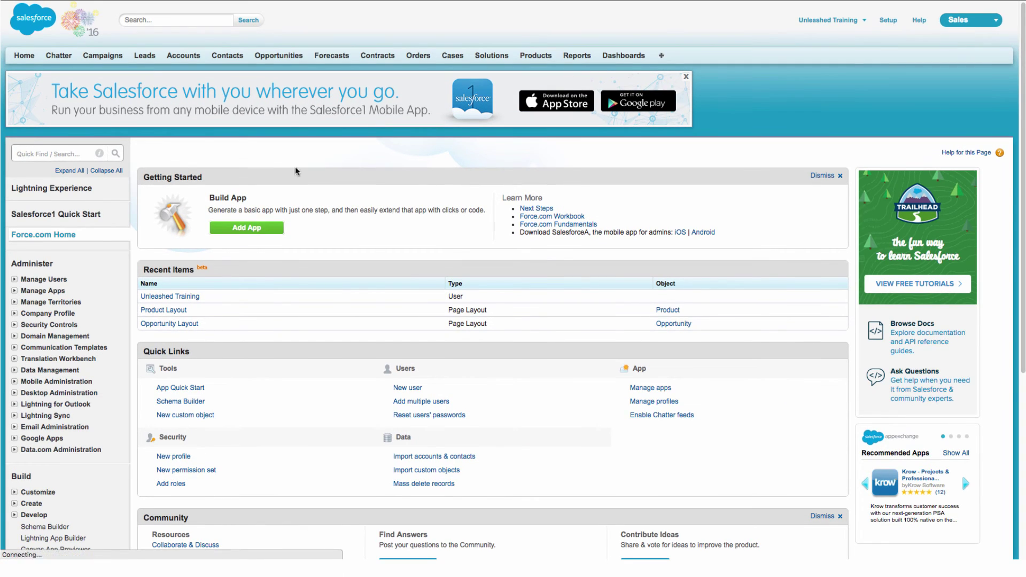
click(35, 280)
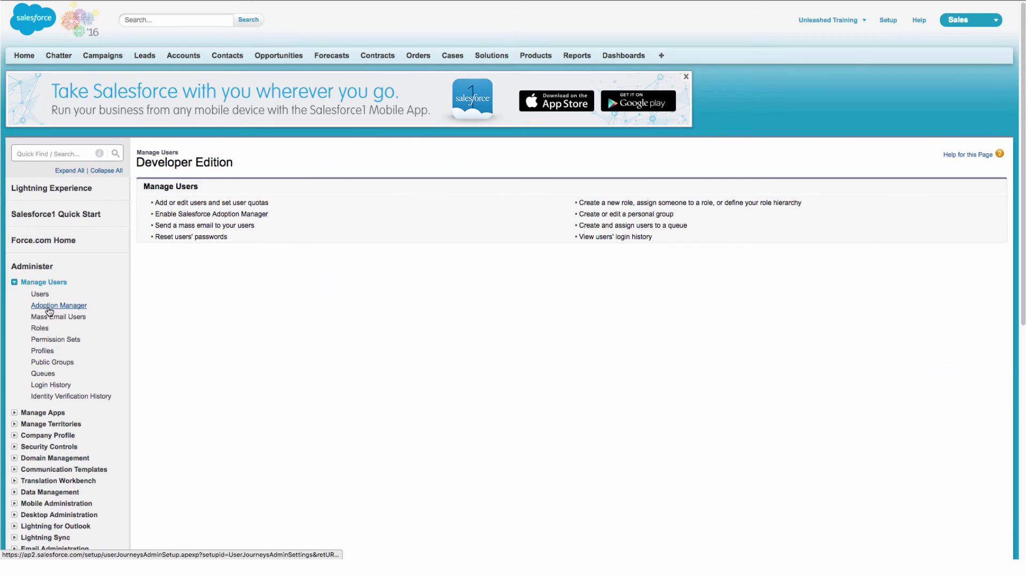
click(46, 352)
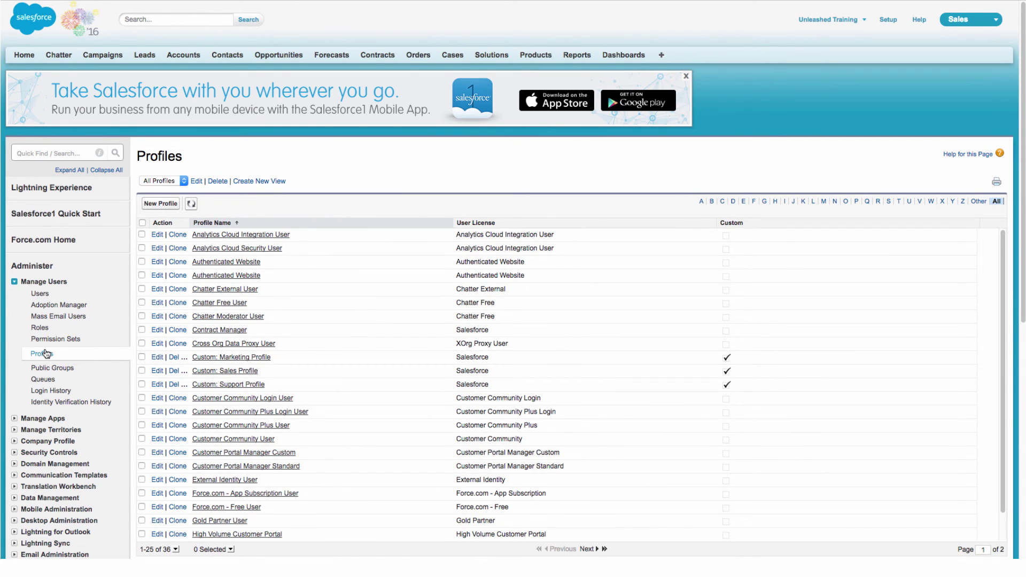
scroll(593, 457, down, 5)
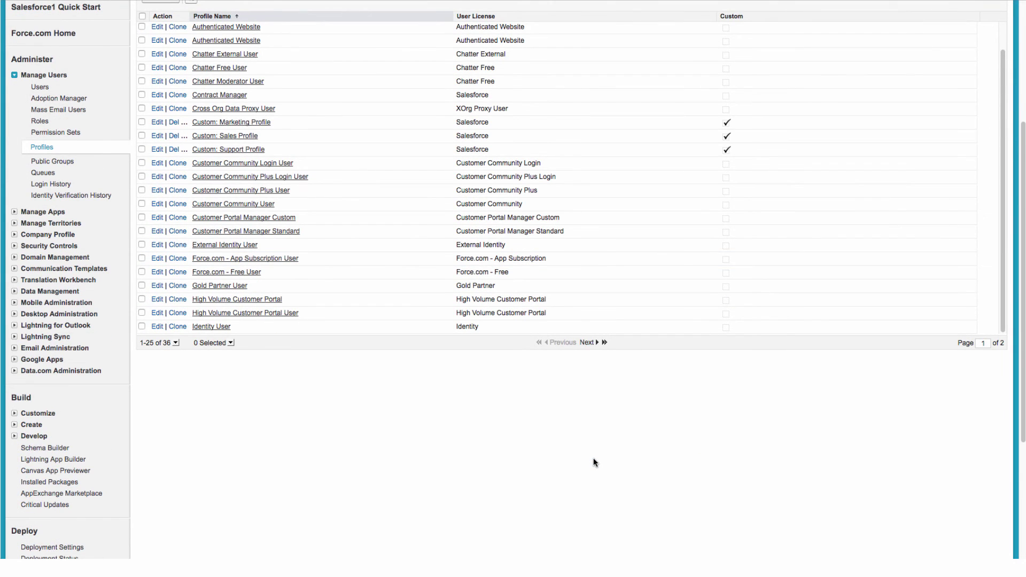
scroll(594, 463, up, 1)
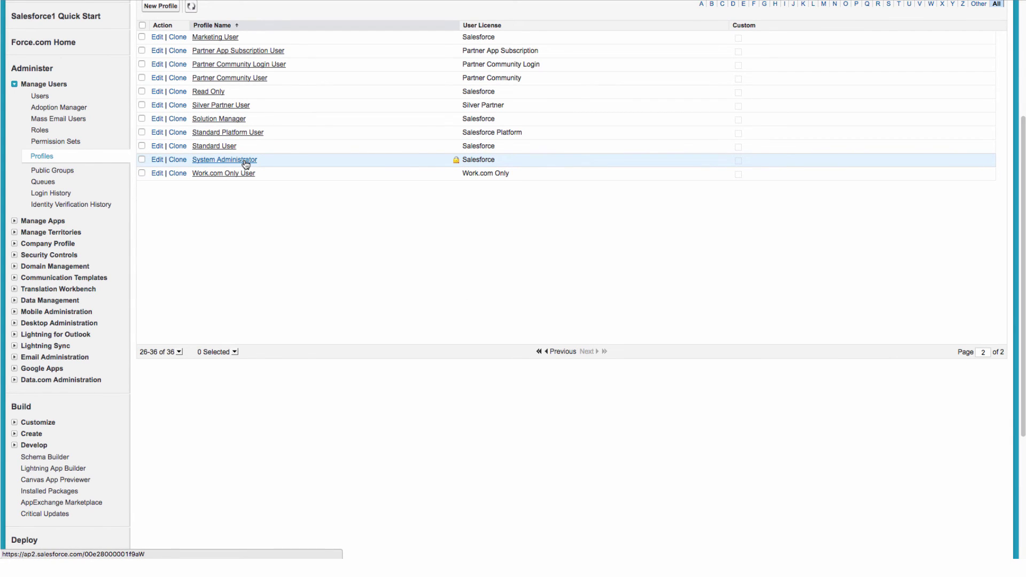
click(246, 160)
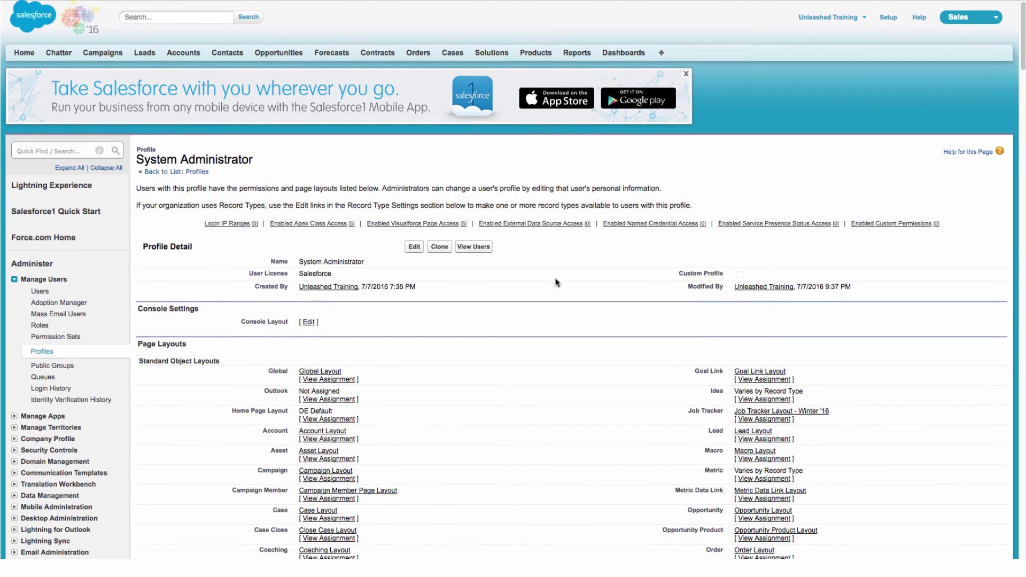
Step: Open the profile's standard field-level security for the Order object for editing
scroll(555, 282, down, 5)
scroll(556, 282, down, 10)
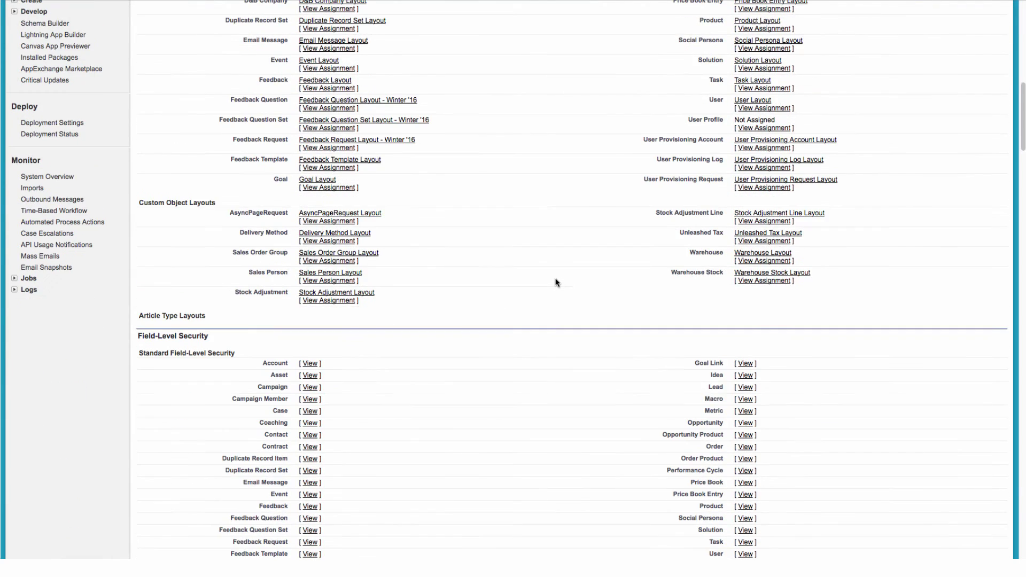
scroll(555, 282, down, 1)
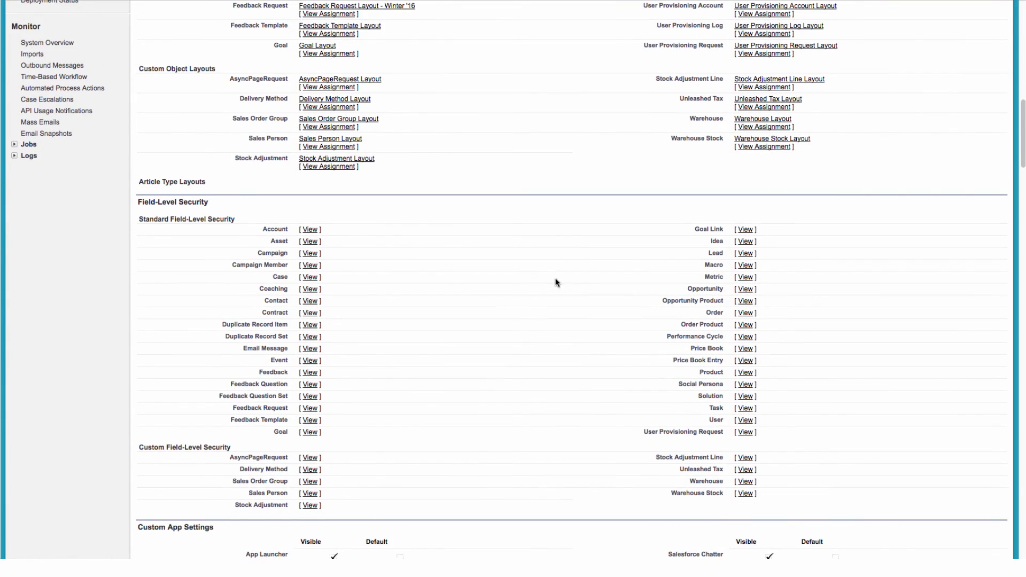
scroll(556, 282, down, 1)
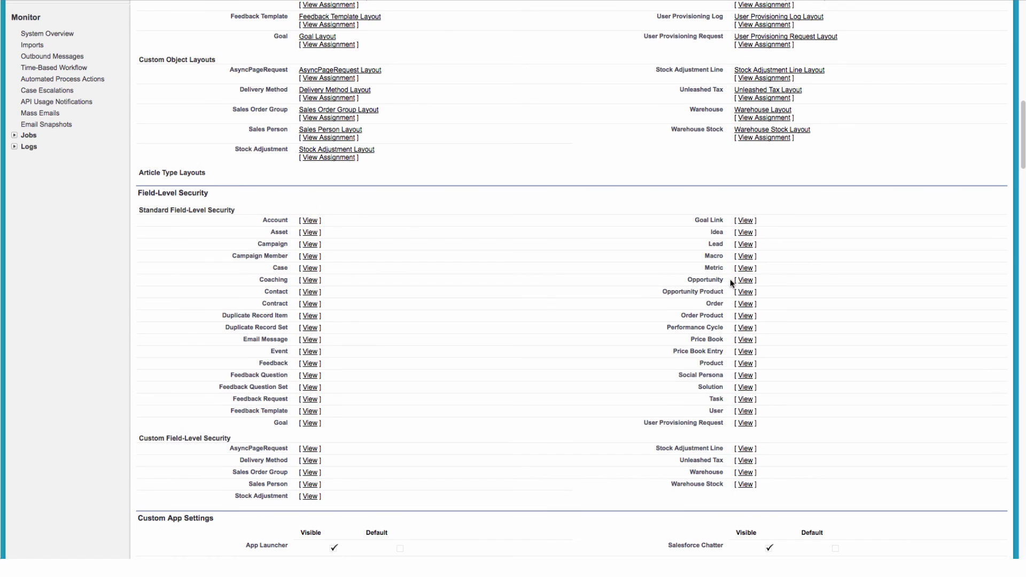
click(745, 304)
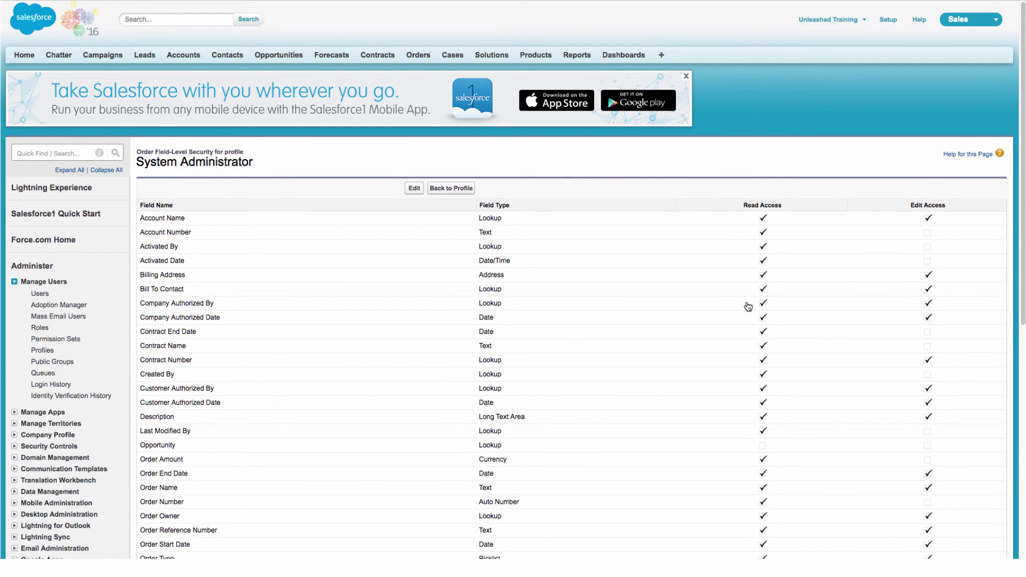
click(415, 188)
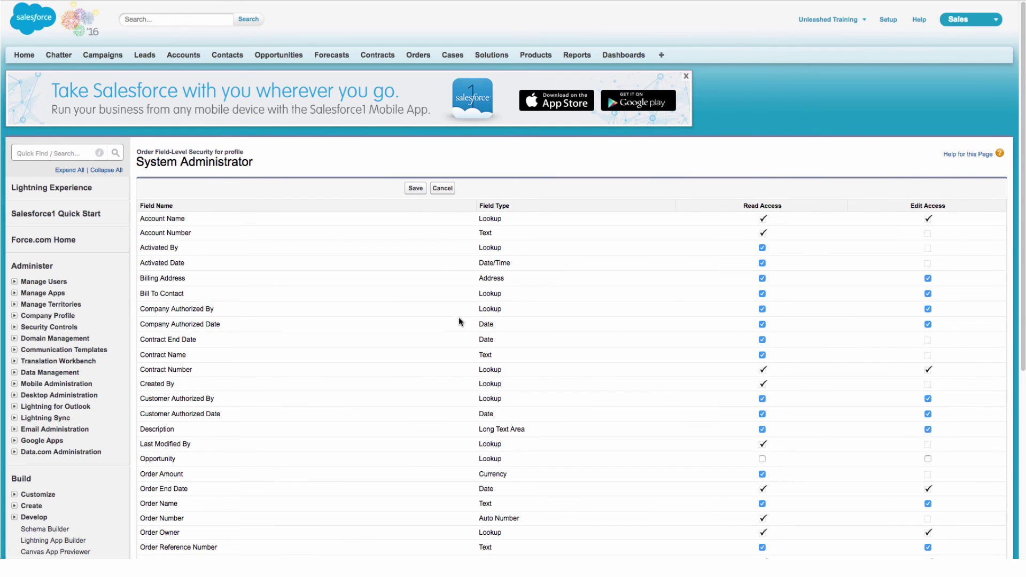
Step: Grant read access to the Opportunity lookup field on Order and save the field-level security
scroll(466, 386, down, 5)
scroll(464, 390, down, 2)
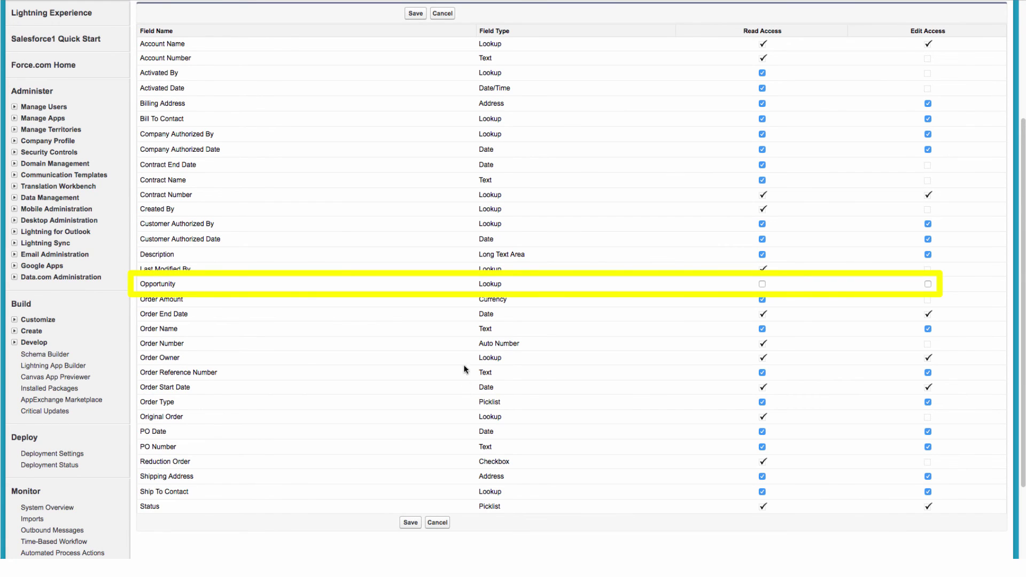
click(762, 284)
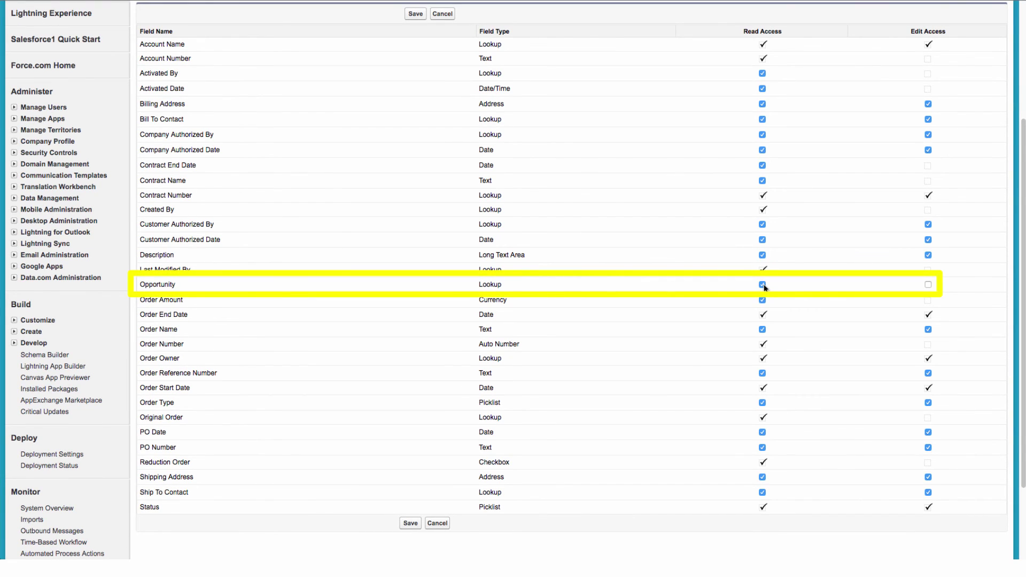
click(409, 523)
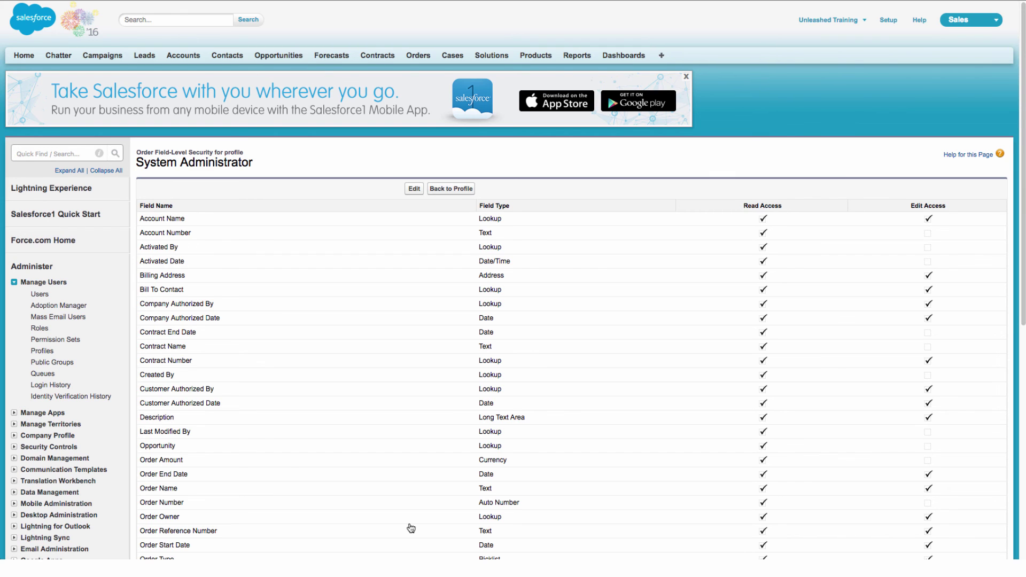
Step: Return to the System Administrator profile and open the Opportunity Product field-level security for editing
click(457, 190)
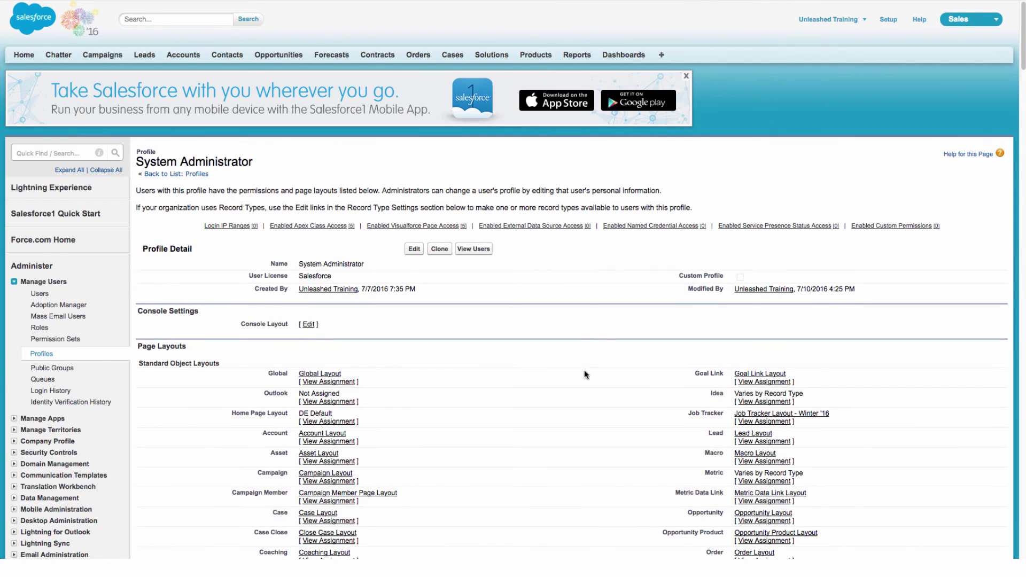
scroll(585, 370, down, 10)
scroll(588, 398, down, 4)
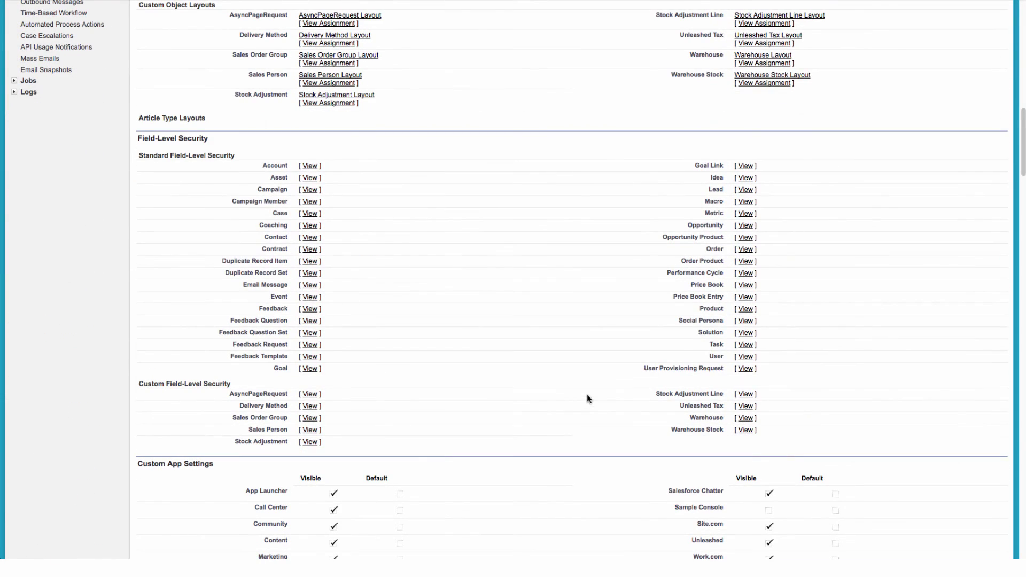
click(745, 238)
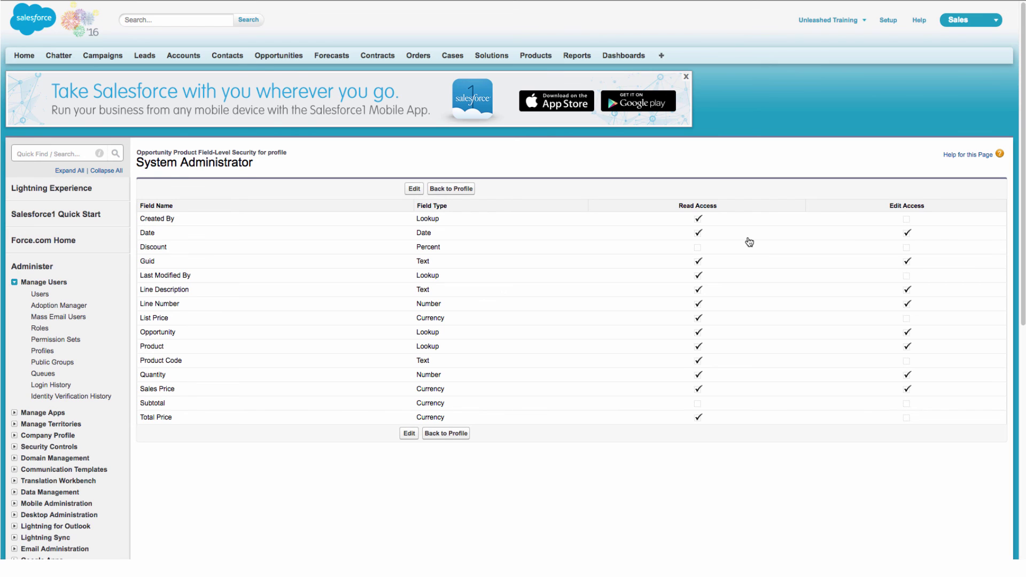
click(415, 188)
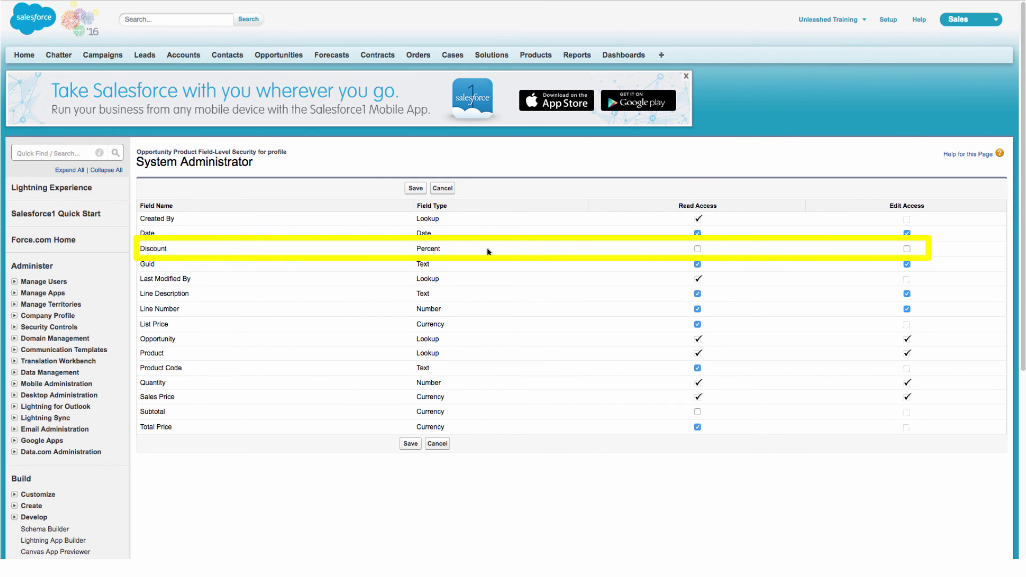
Step: Grant read and edit access to Discount and read access to Subtotal, and save the Opportunity Product field-level security
click(697, 248)
click(906, 249)
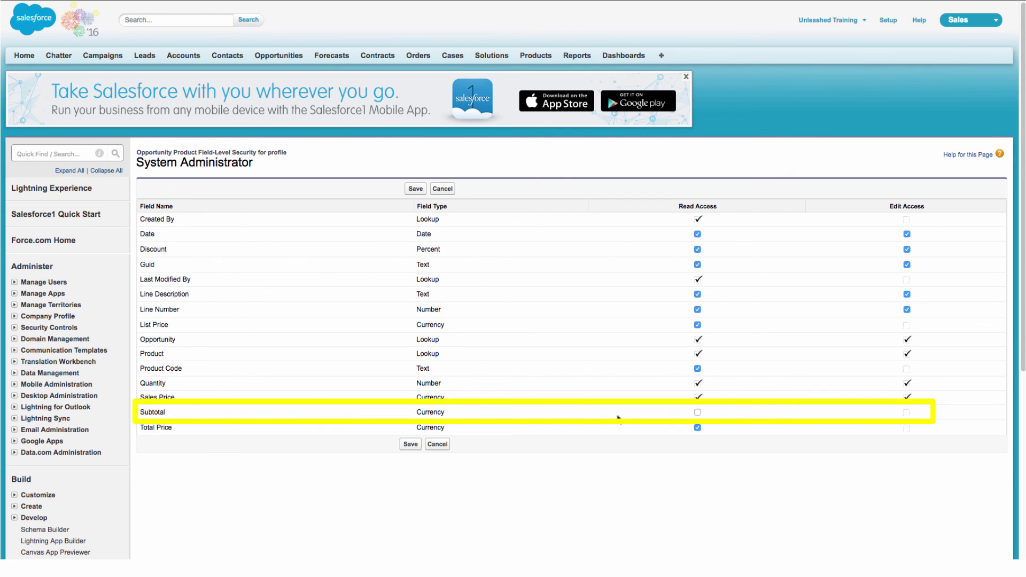
click(697, 413)
click(410, 445)
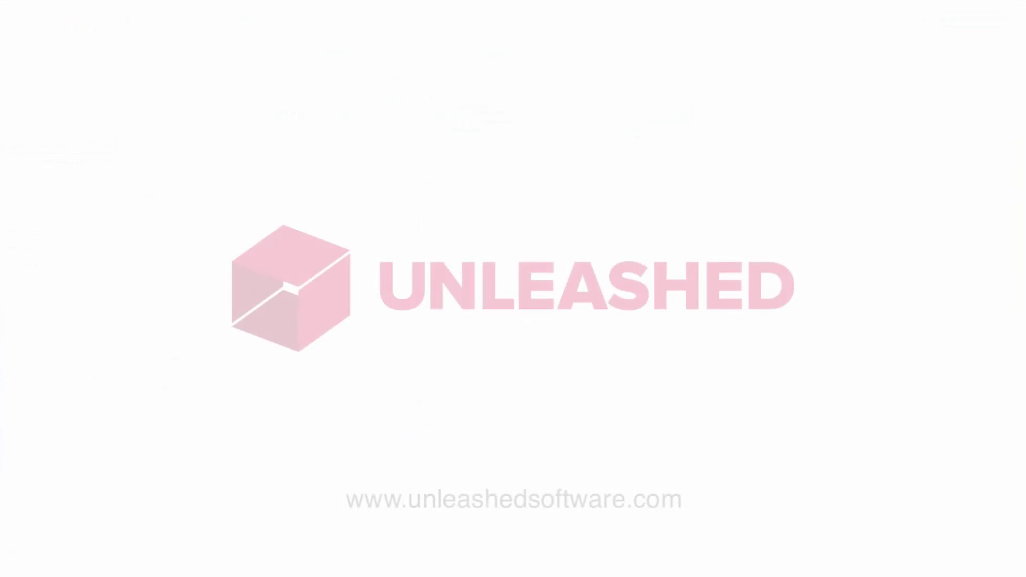